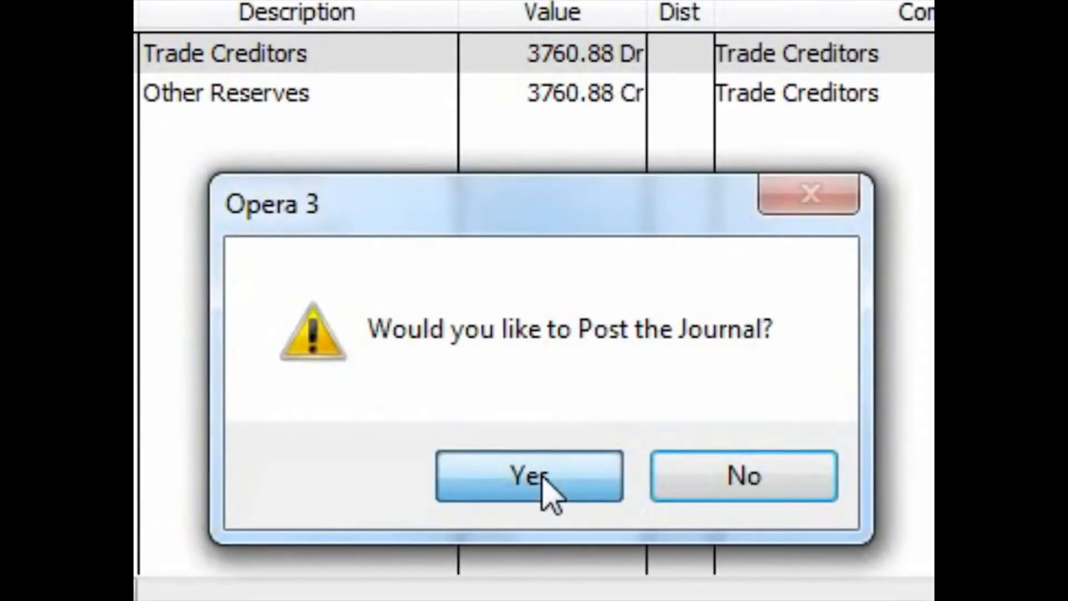
Confirm posting the journal between Trade Creditors and Other Reserves
click(548, 489)
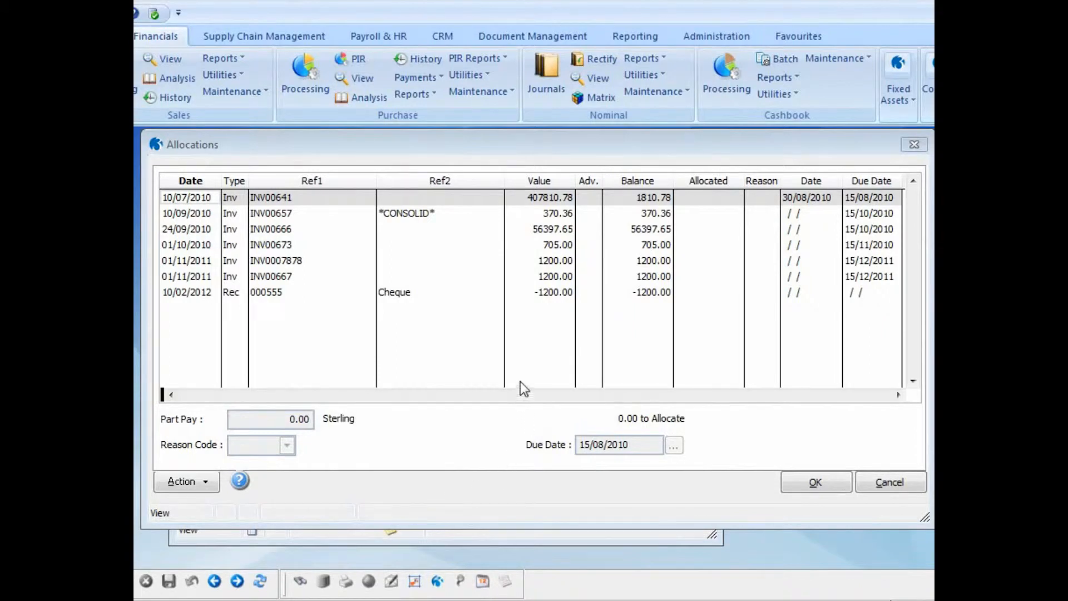
Allocate cheque receipt 000555 to invoice INV0007878, save the allocation and close the customer's sales record
click(547, 292)
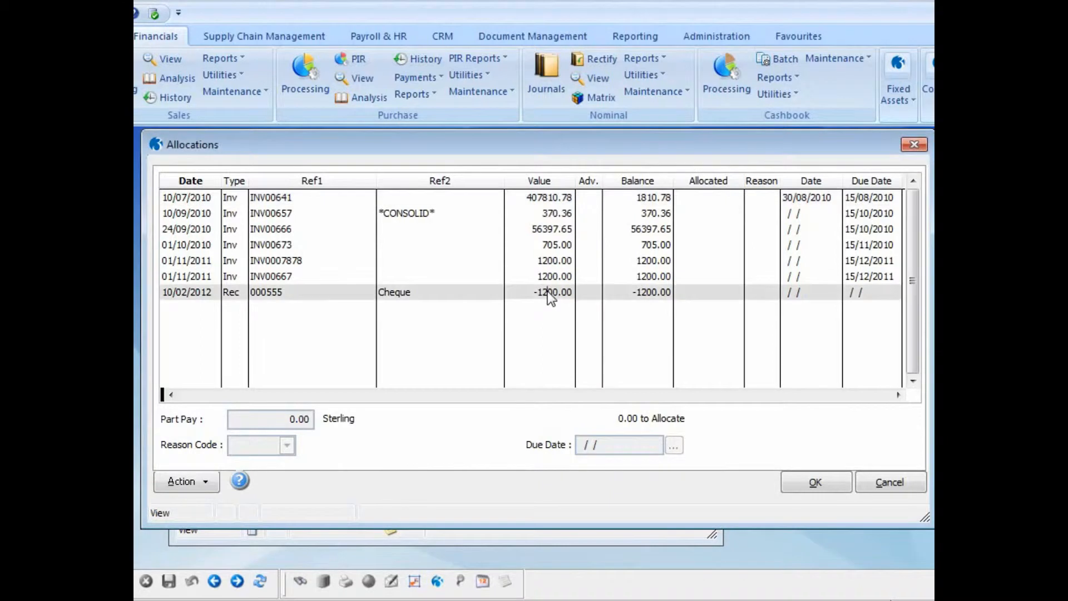
double_click(548, 291)
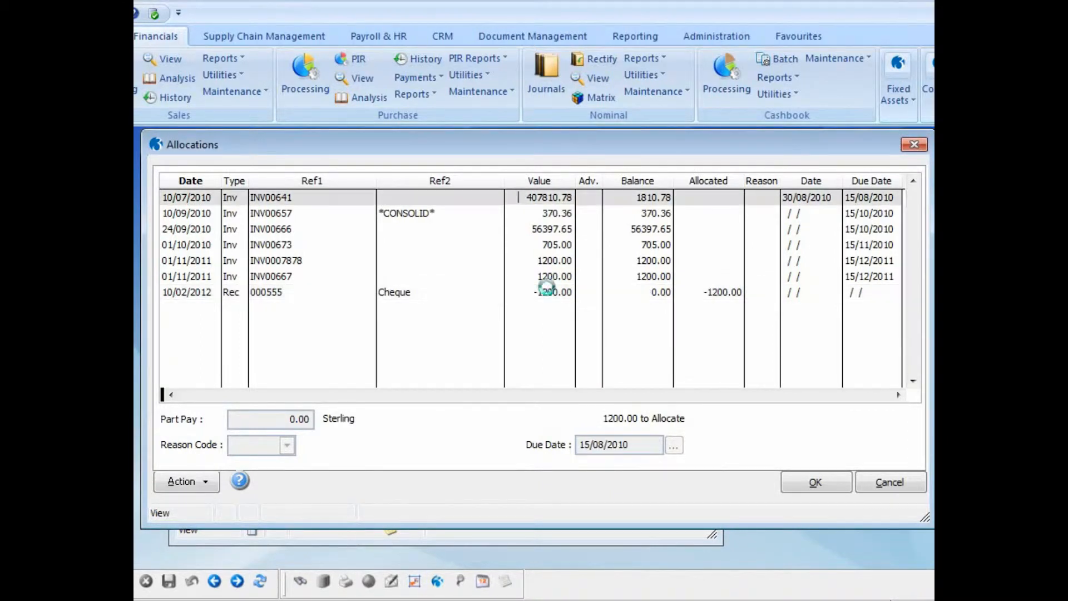
double_click(547, 260)
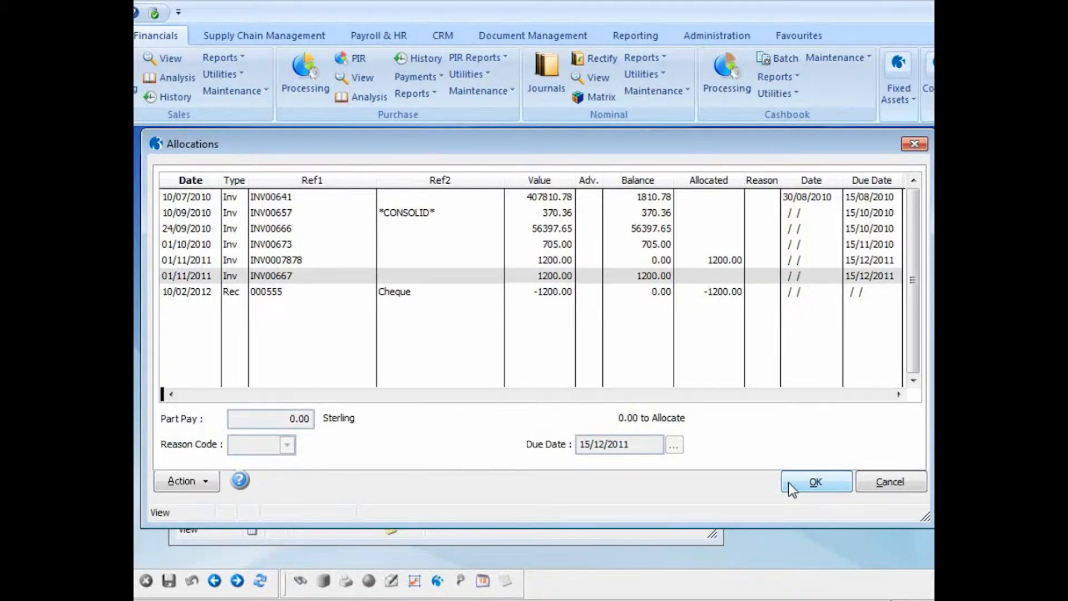
click(789, 482)
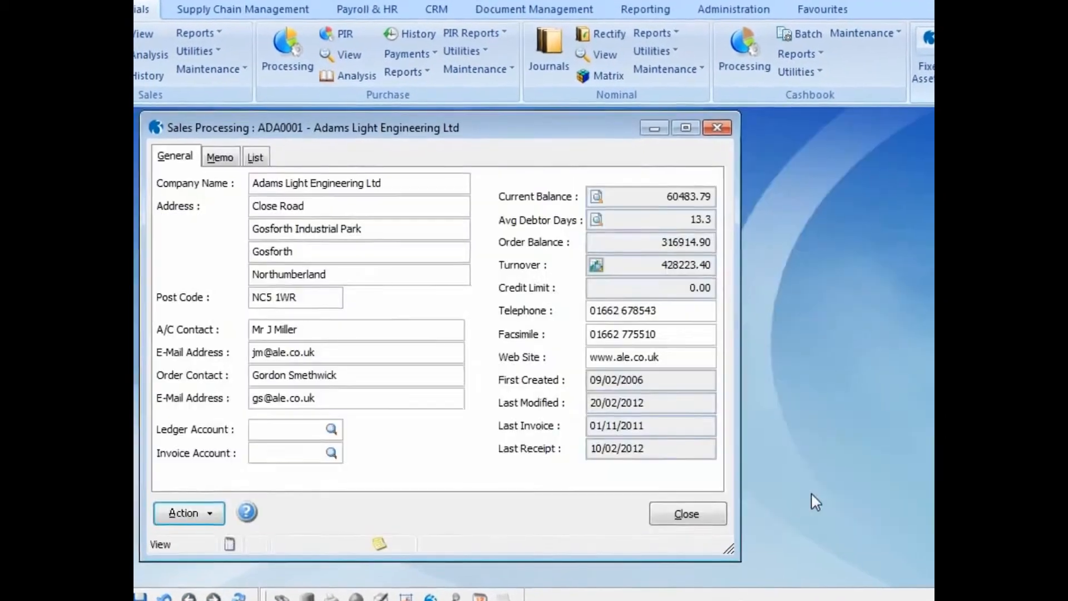
click(725, 525)
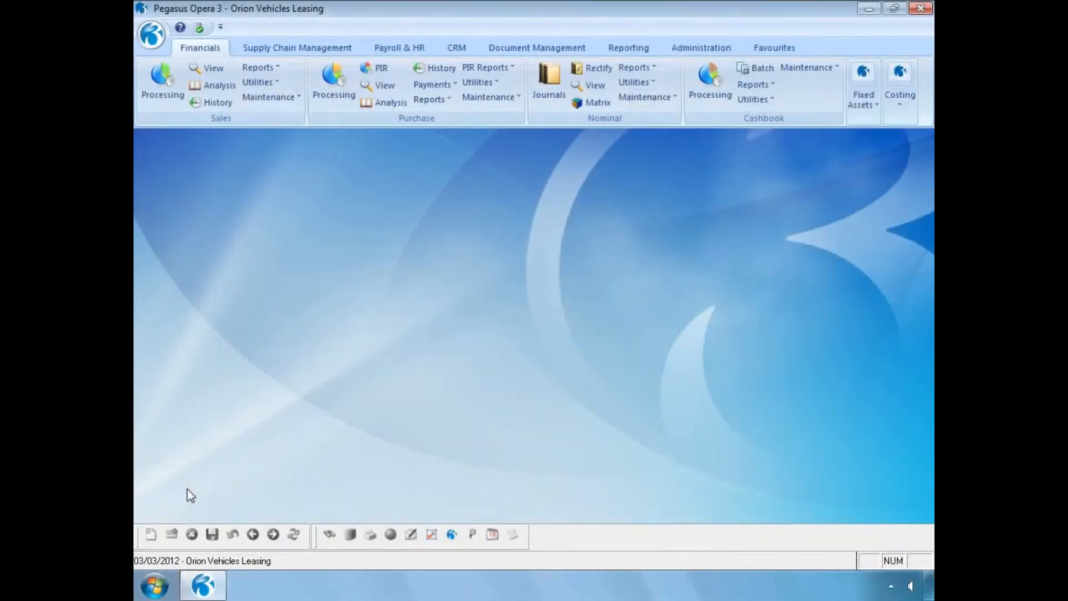
Start Rectify Allocation for Adams Light Engineering Ltd in Sales Processing and list allocated transactions using Selected Range with empty dates
click(162, 90)
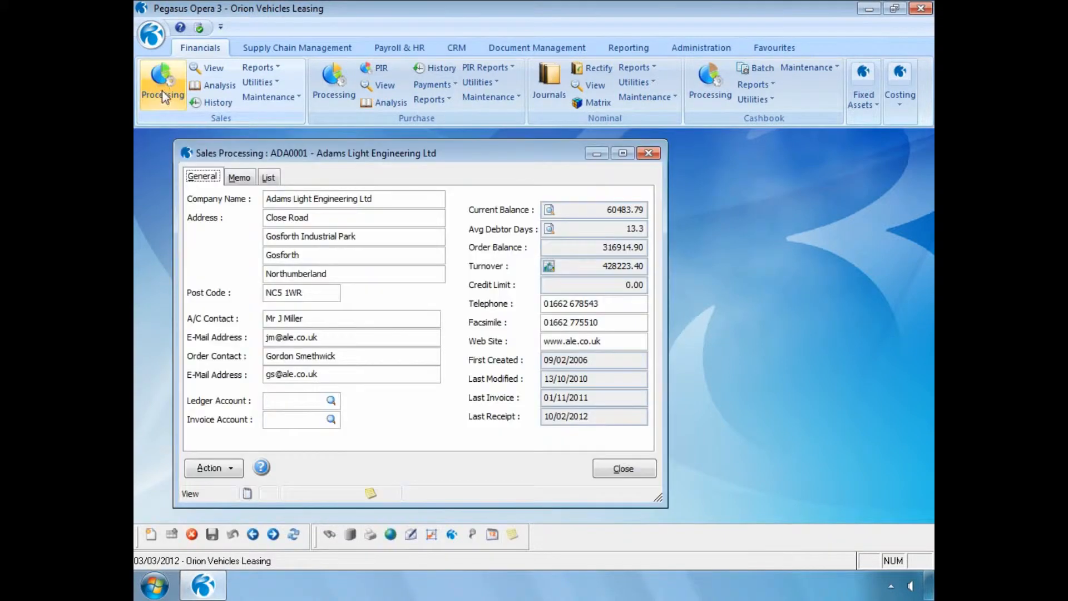
click(233, 470)
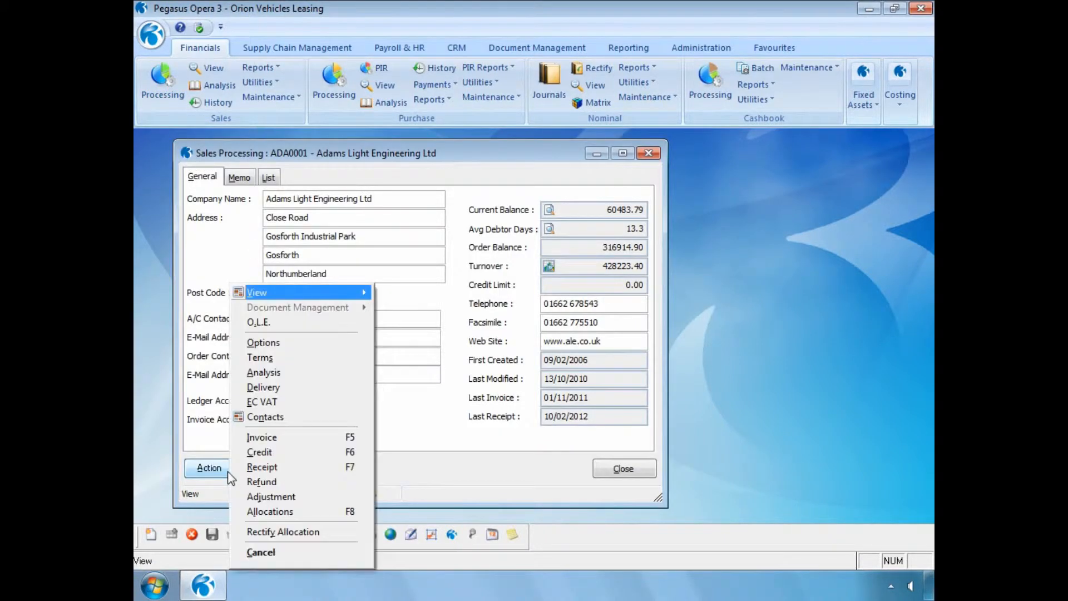
click(255, 531)
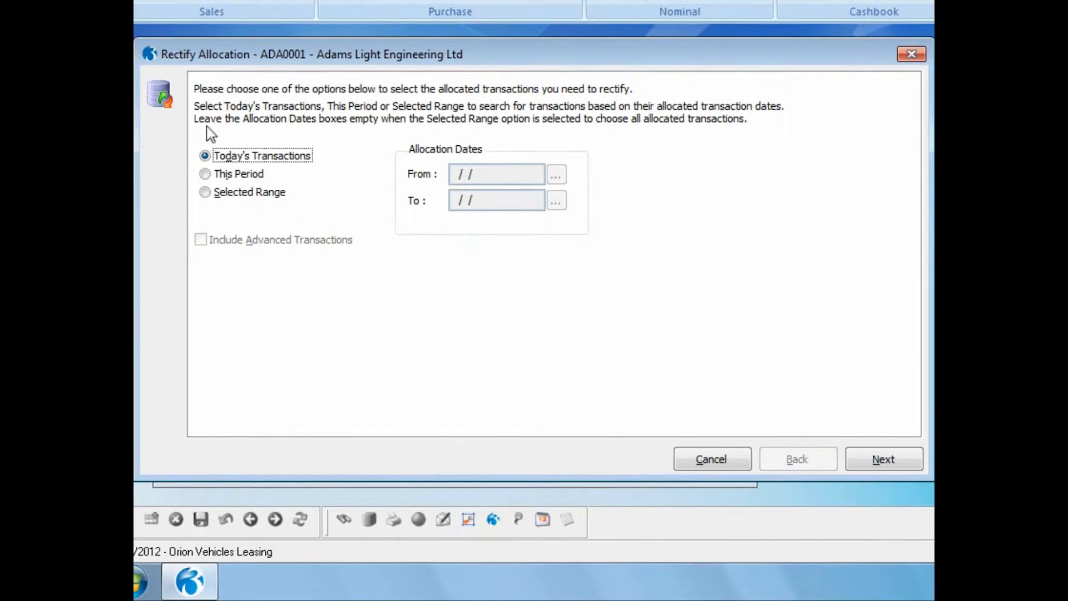
click(206, 192)
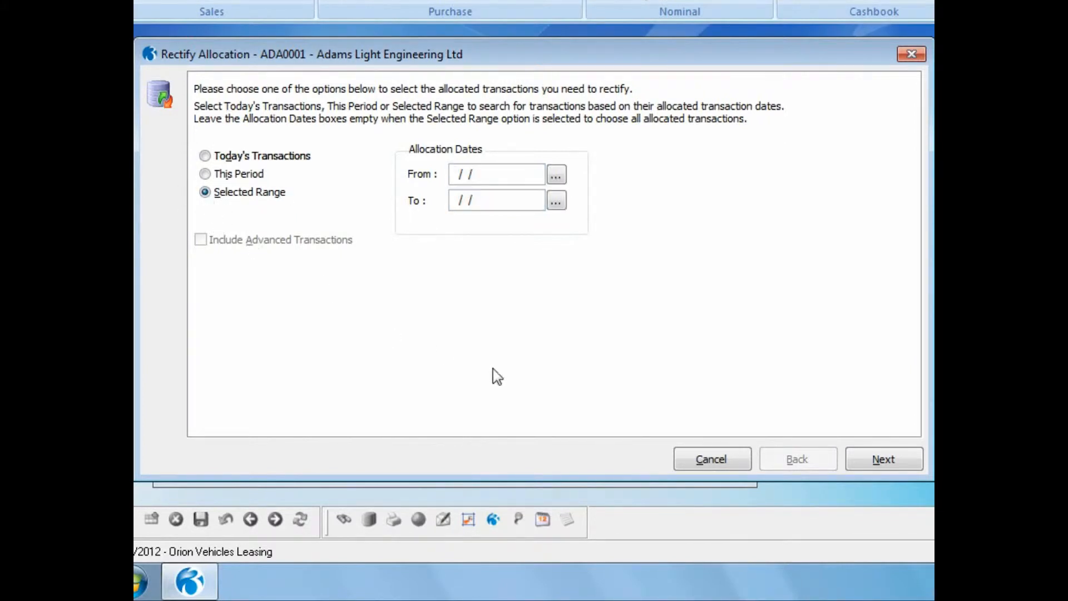
click(875, 465)
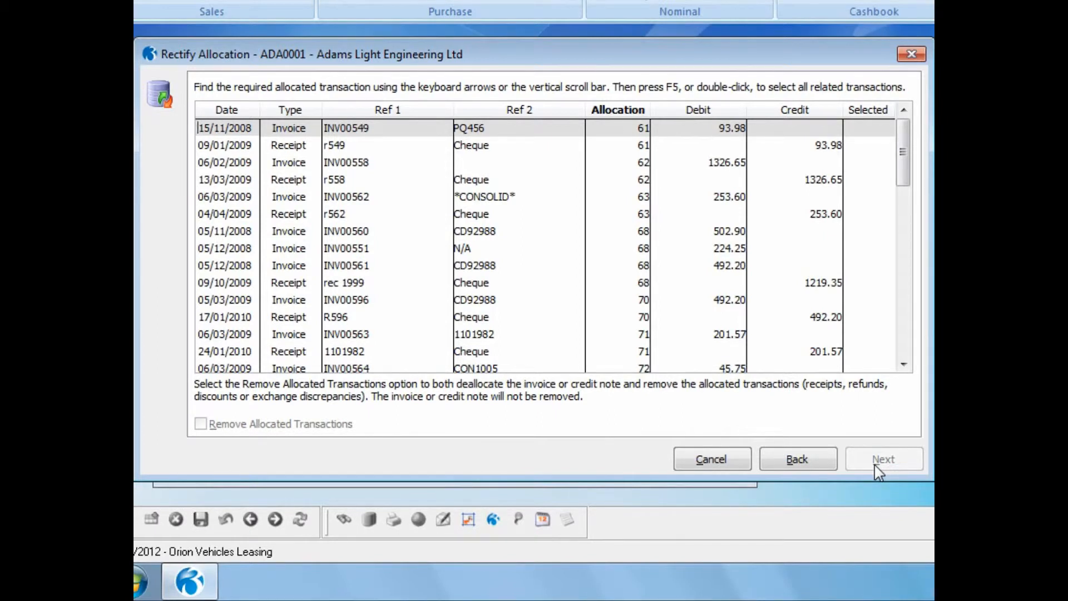
Find invoice Inv0007878 by its Ref 1 reference in the list of allocated transactions
right_click(402, 111)
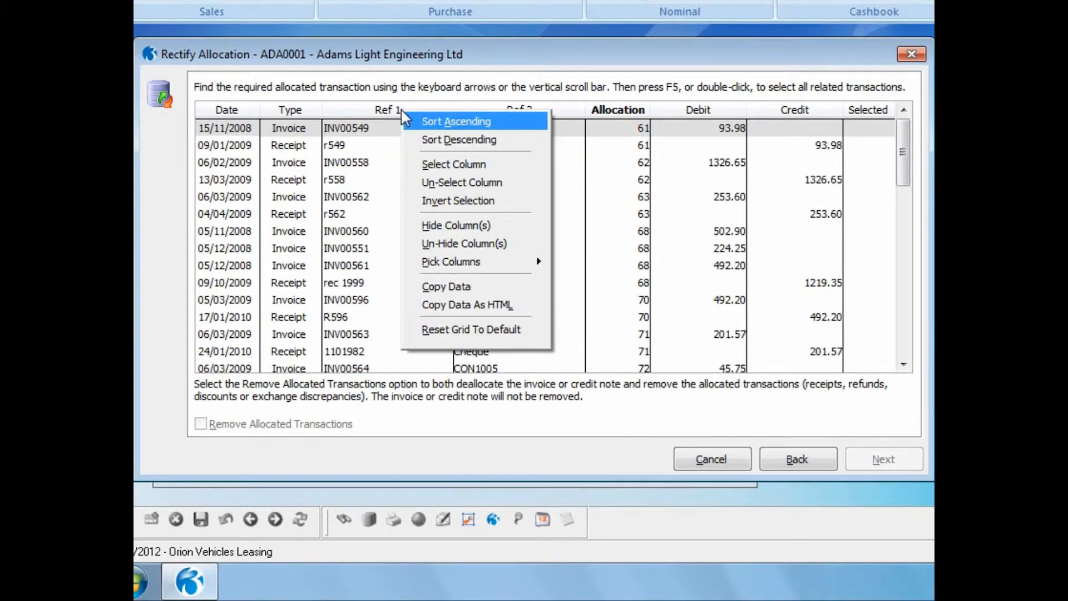
click(380, 128)
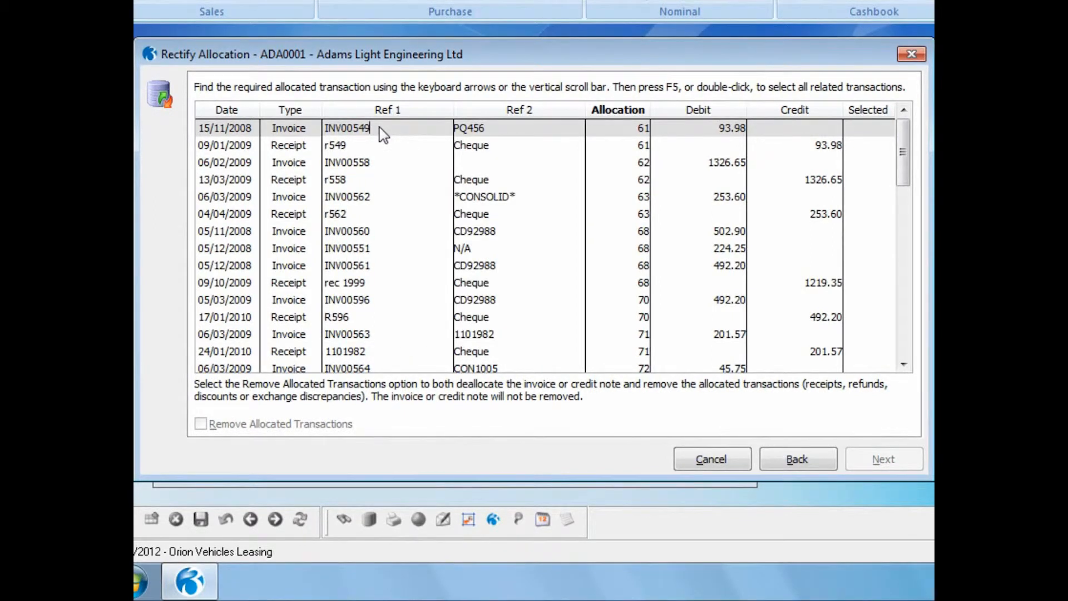
key(ctrl+f)
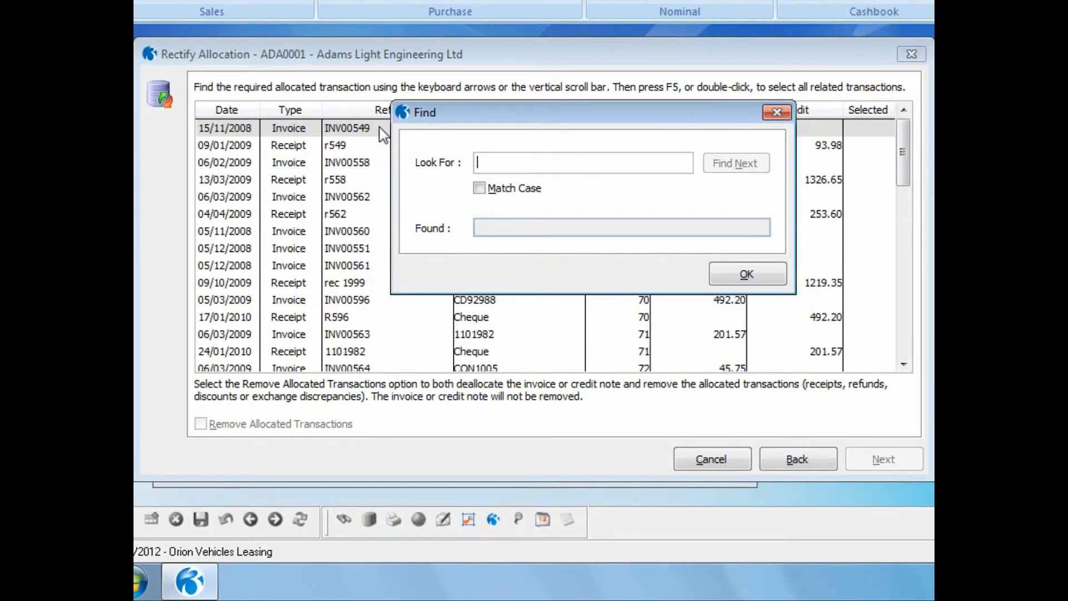
text(Inv)
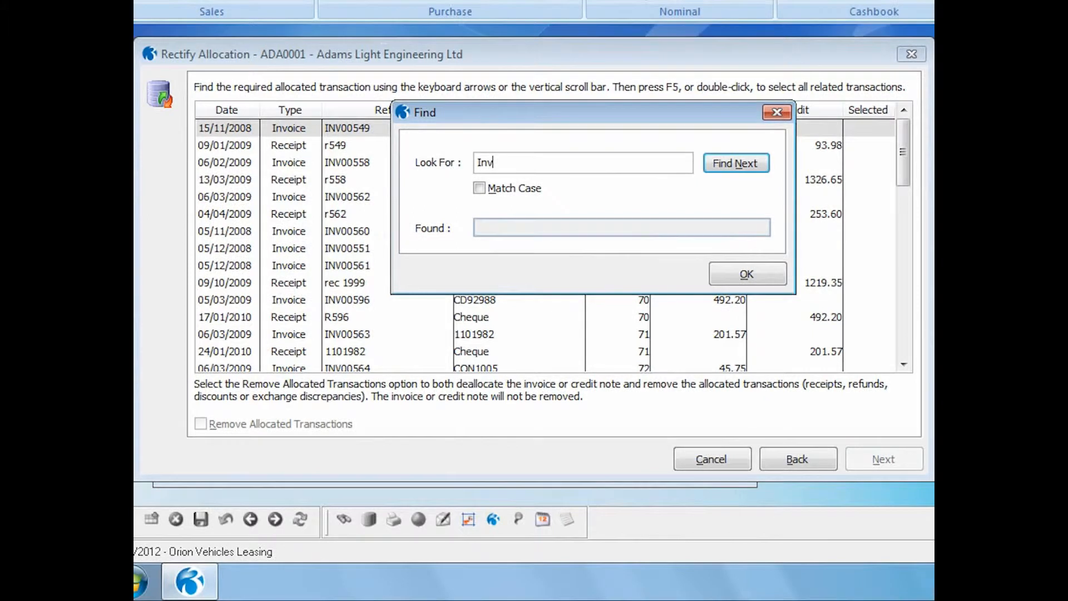
text(0007878)
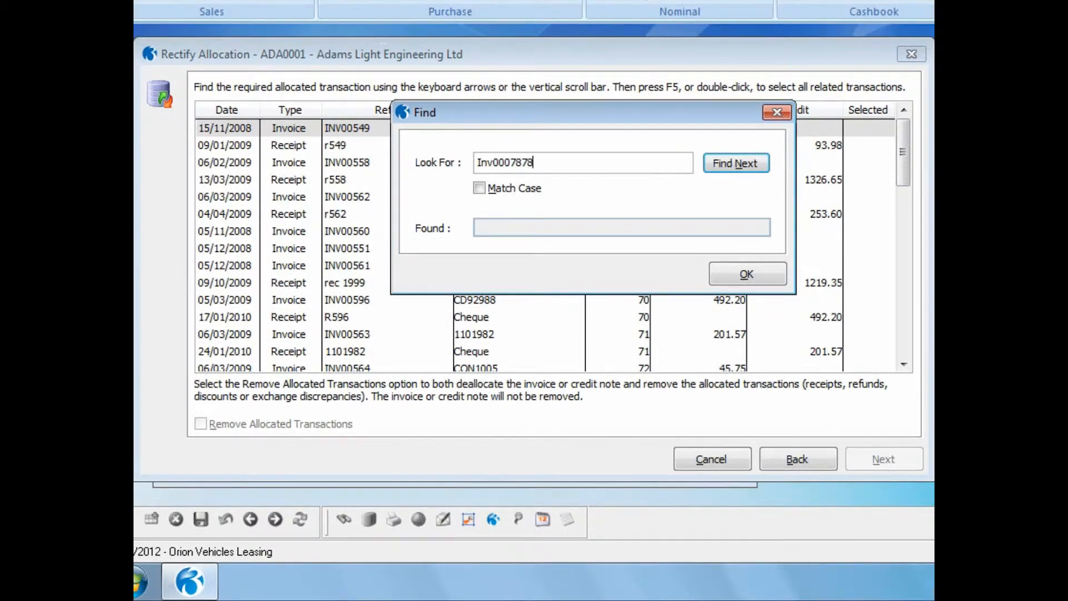
click(723, 163)
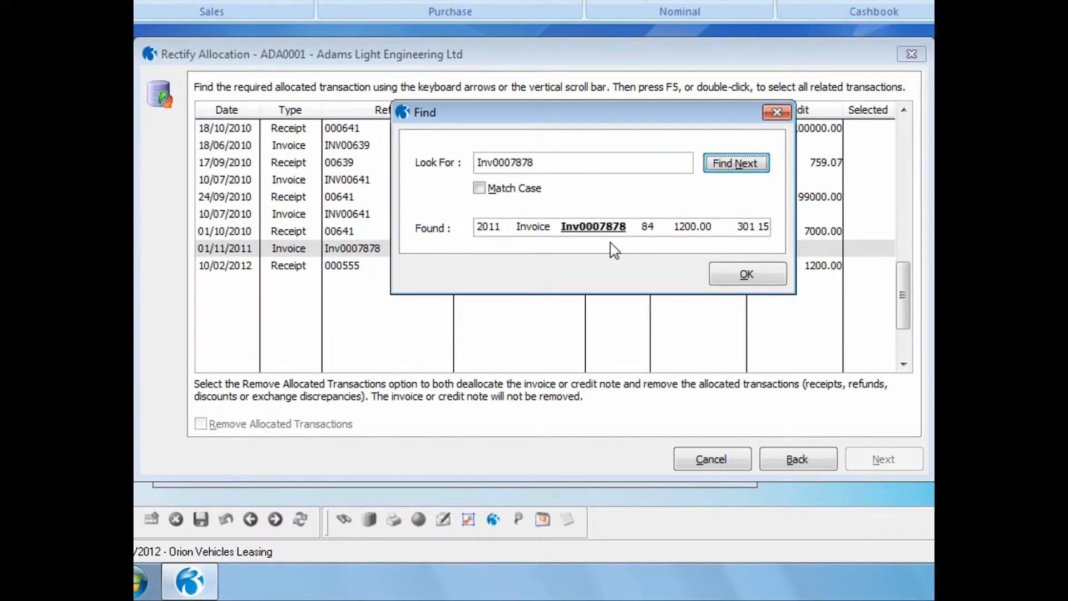
click(720, 276)
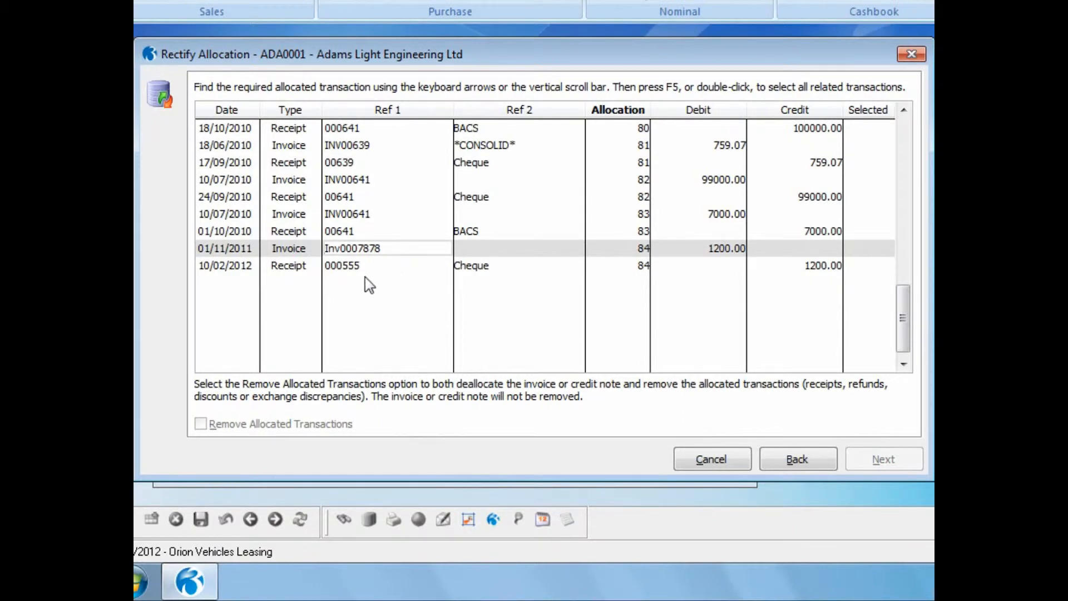
Select invoice Inv0007878 with its related receipt and run the rectification with the comment "Paid incorrect invoice"
double_click(631, 252)
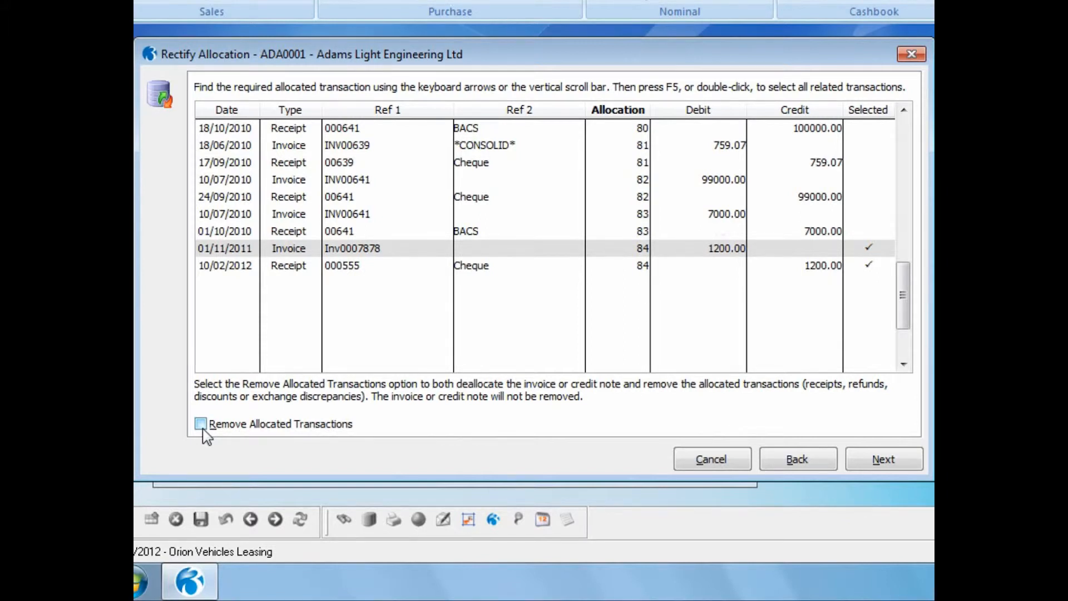
click(879, 464)
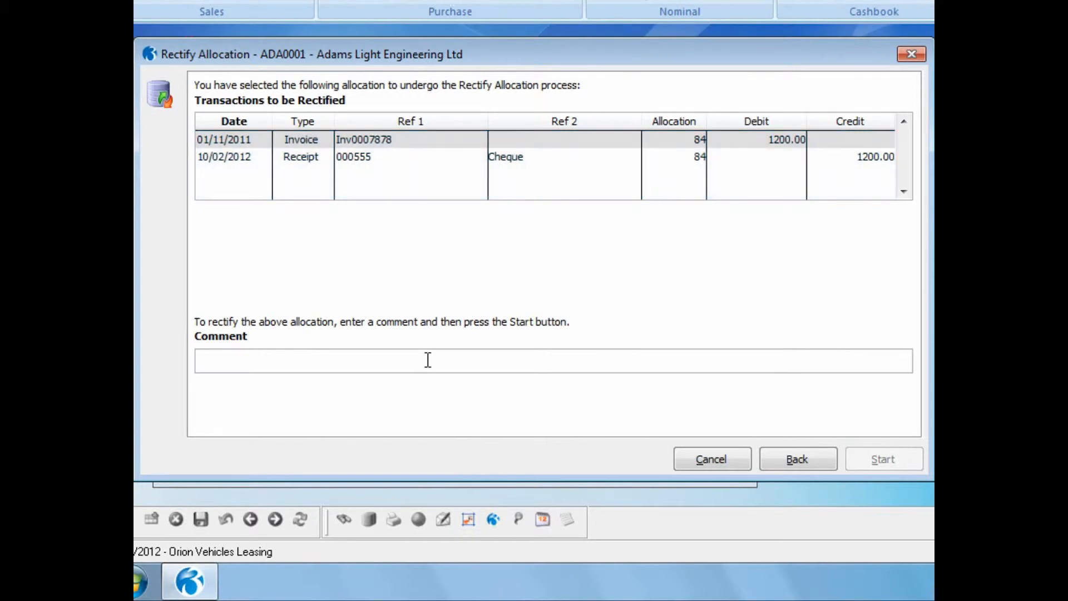
text(Paid i)
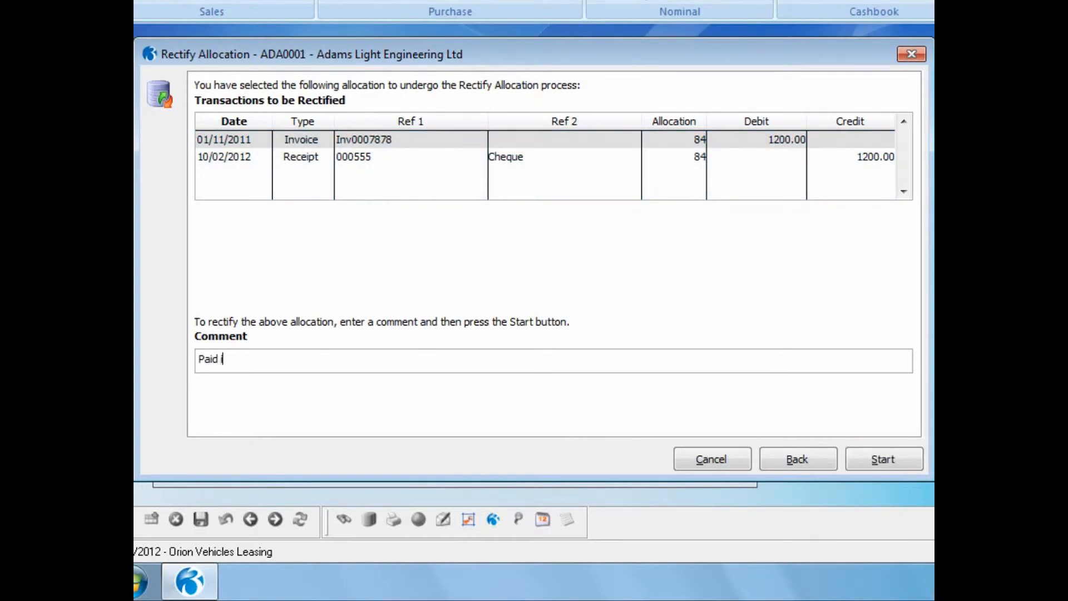
text(ncorrect invoice)
click(864, 467)
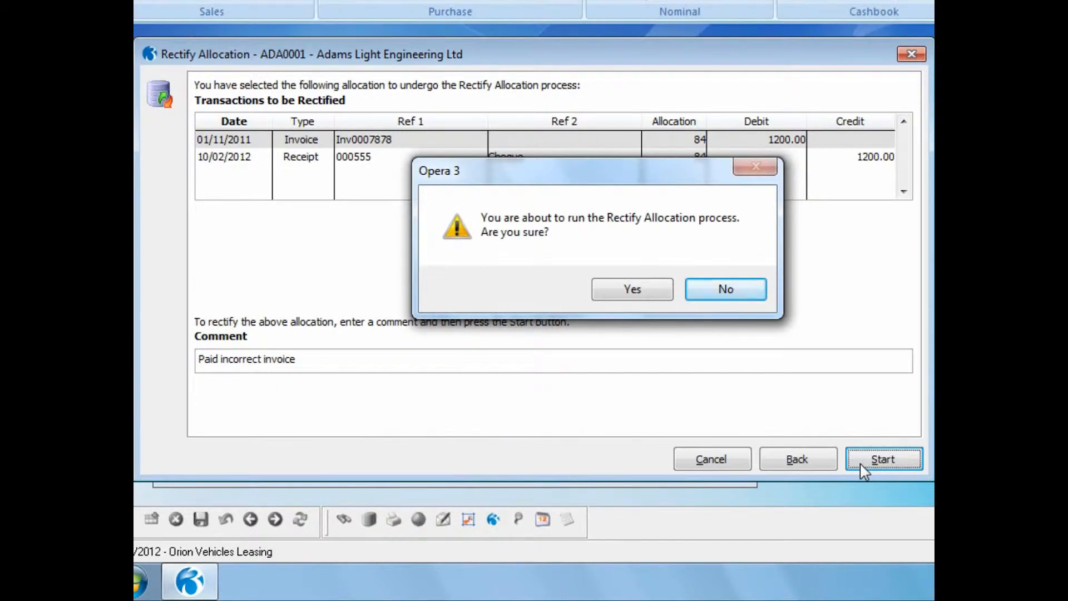
click(618, 292)
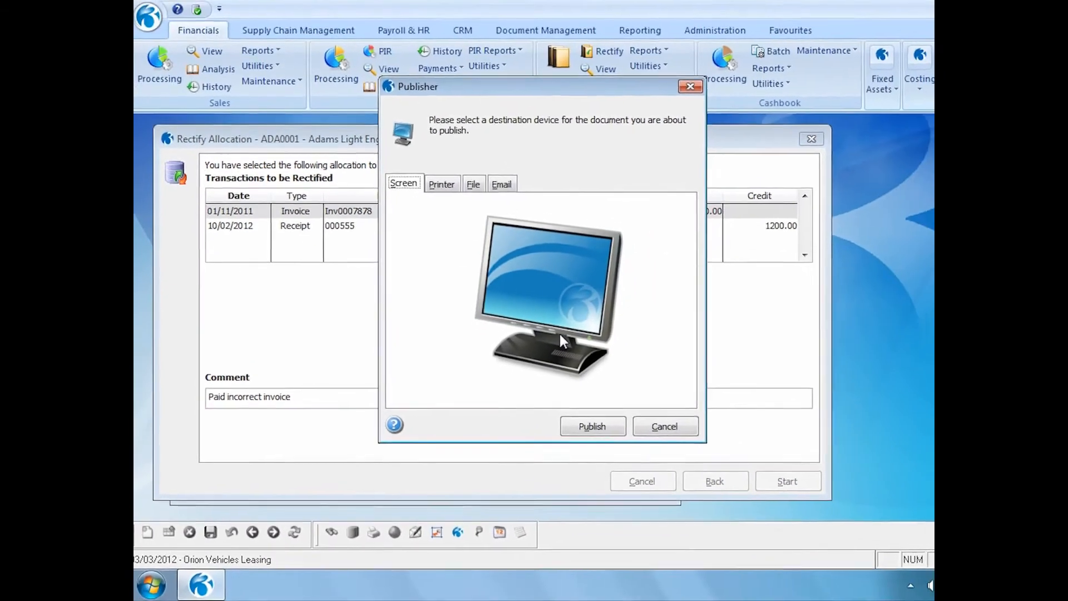
Publish the rectified allocations audit report to the screen, close the preview and finish the wizard
click(570, 427)
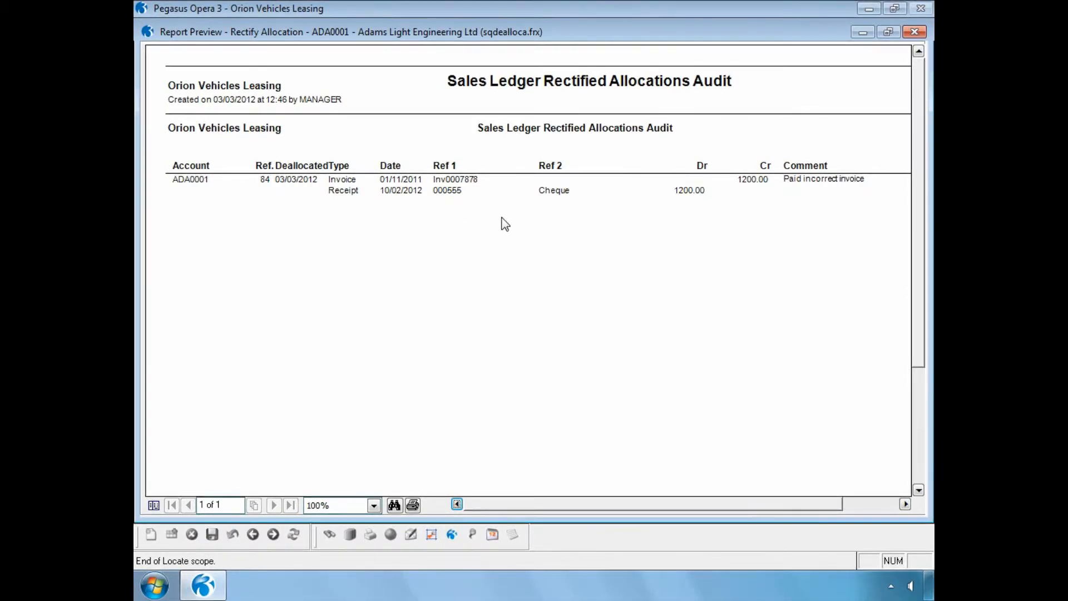
click(916, 33)
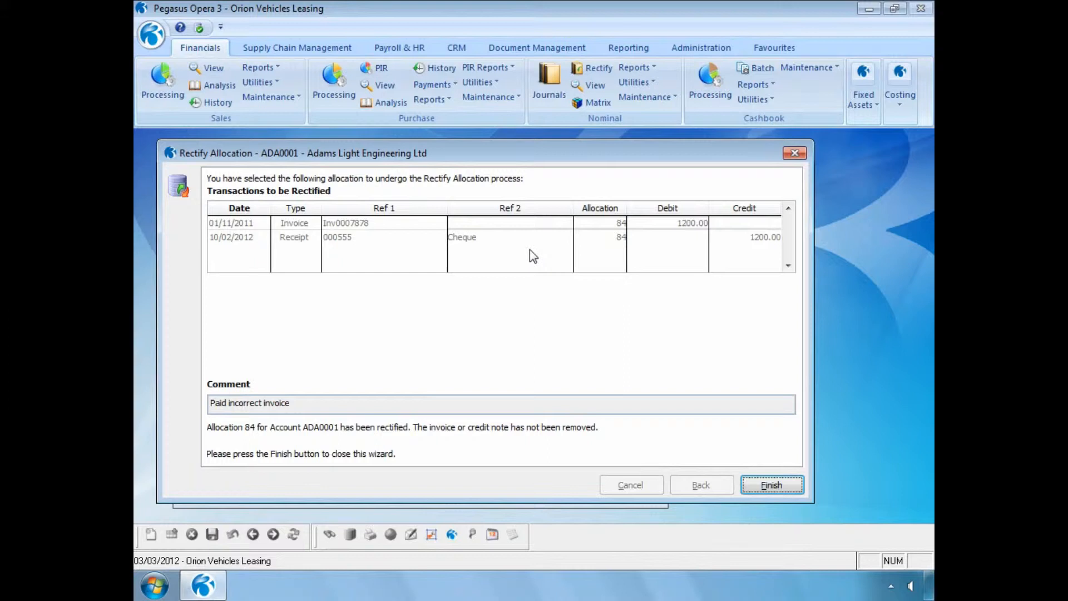
click(759, 484)
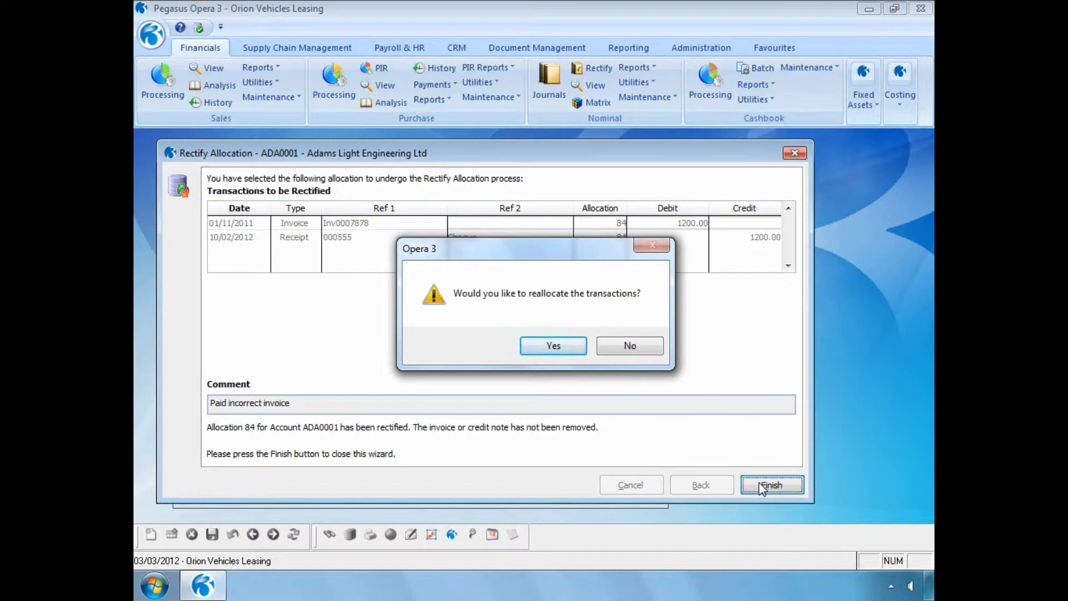
Agree to reallocate the transactions, allocate cheque receipt 000555 to invoice INV00667 and save the allocation
click(539, 346)
click(537, 345)
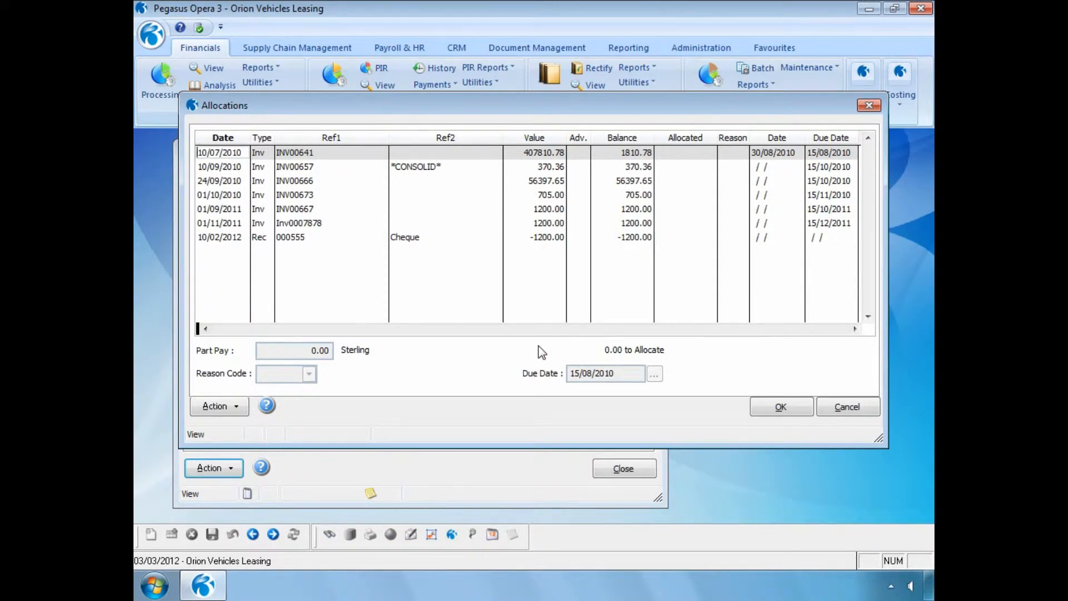
click(434, 239)
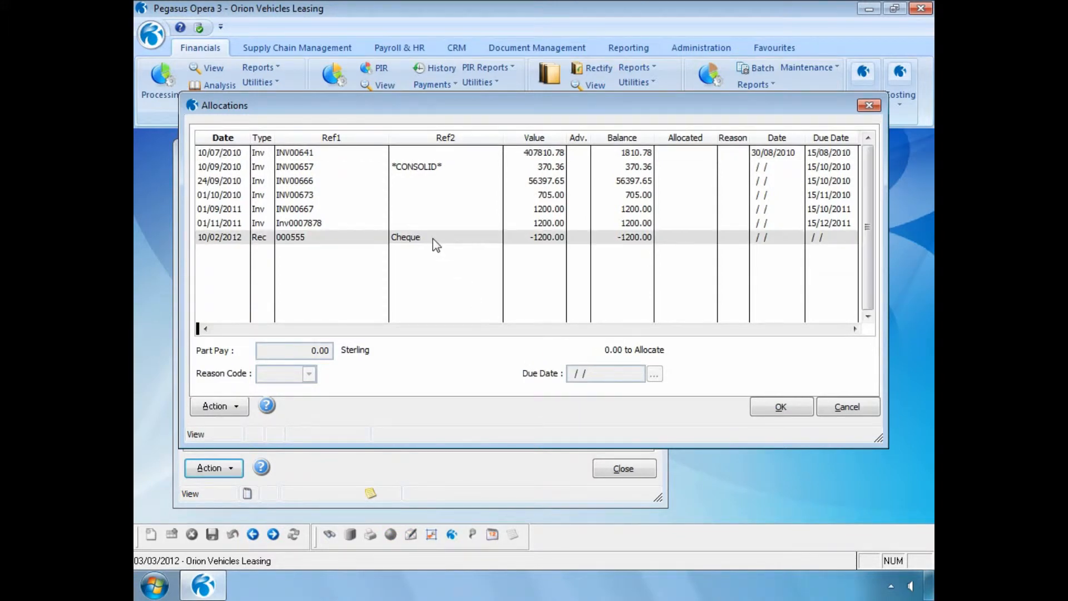
double_click(433, 239)
click(426, 211)
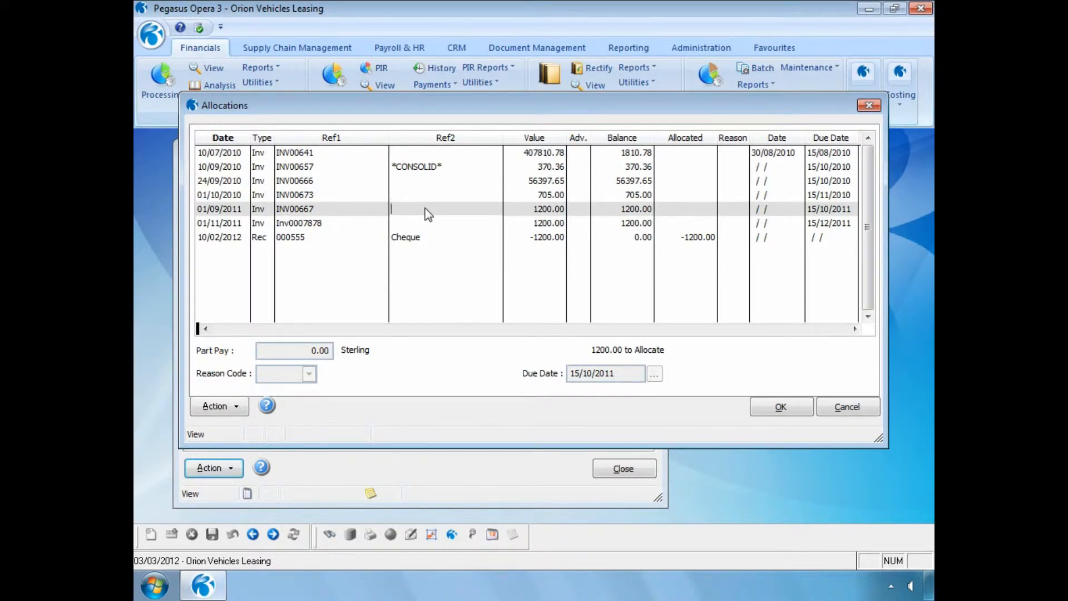
double_click(428, 212)
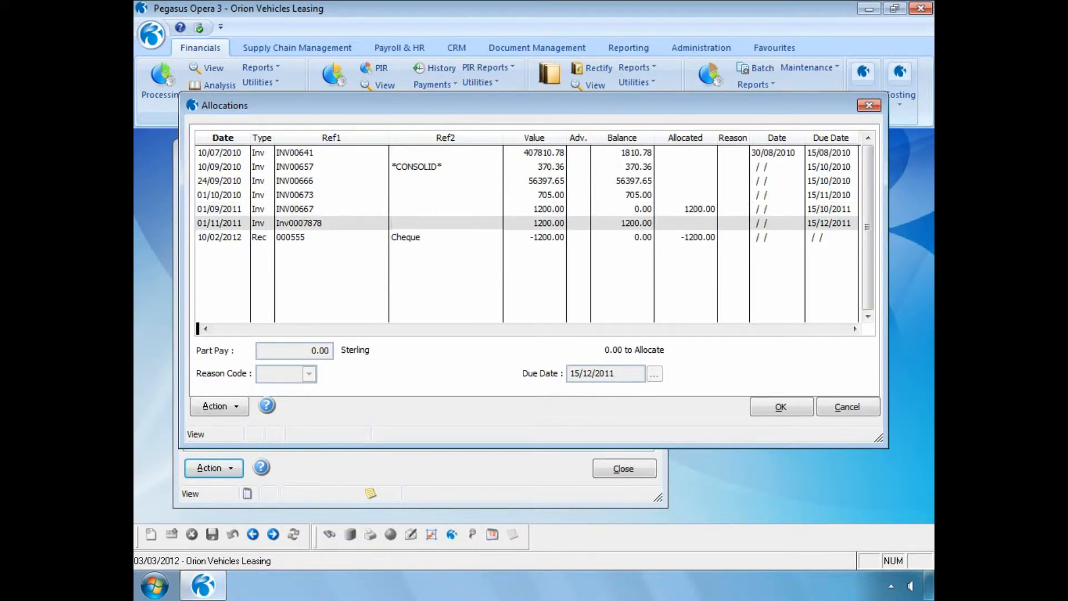
click(764, 408)
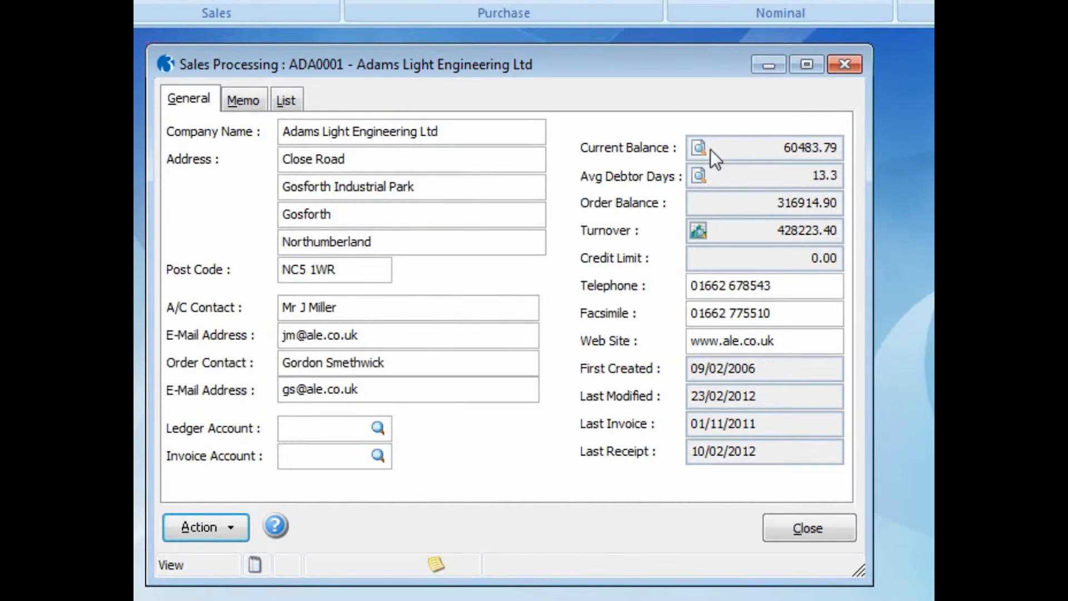
Open the customer's current balance transactions and check the statuses of receipt 000555 and invoice INV00667
click(697, 147)
click(672, 389)
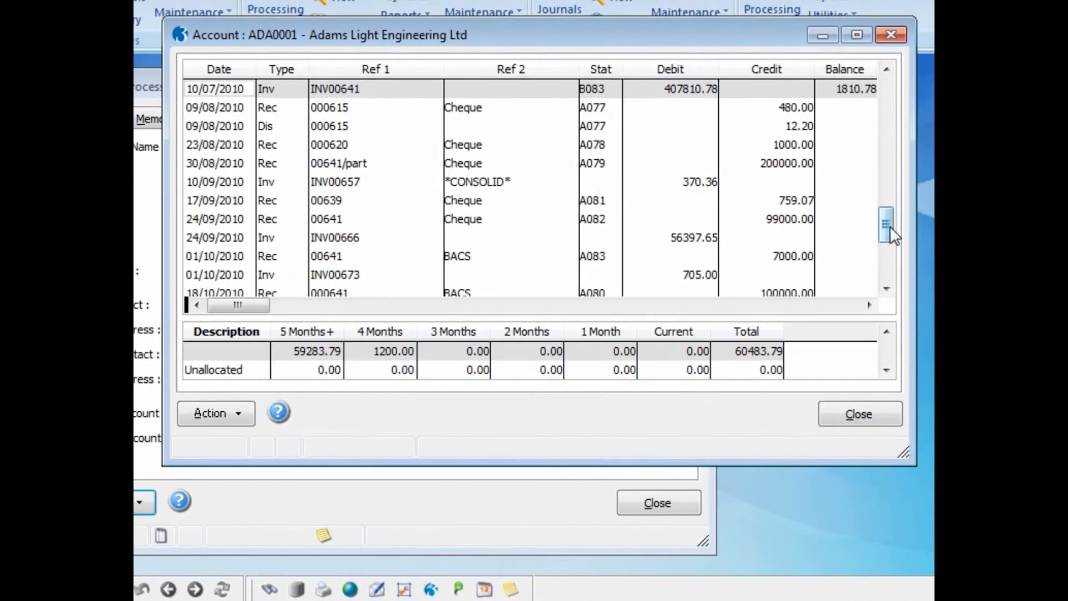
scroll(892, 290, down, 3)
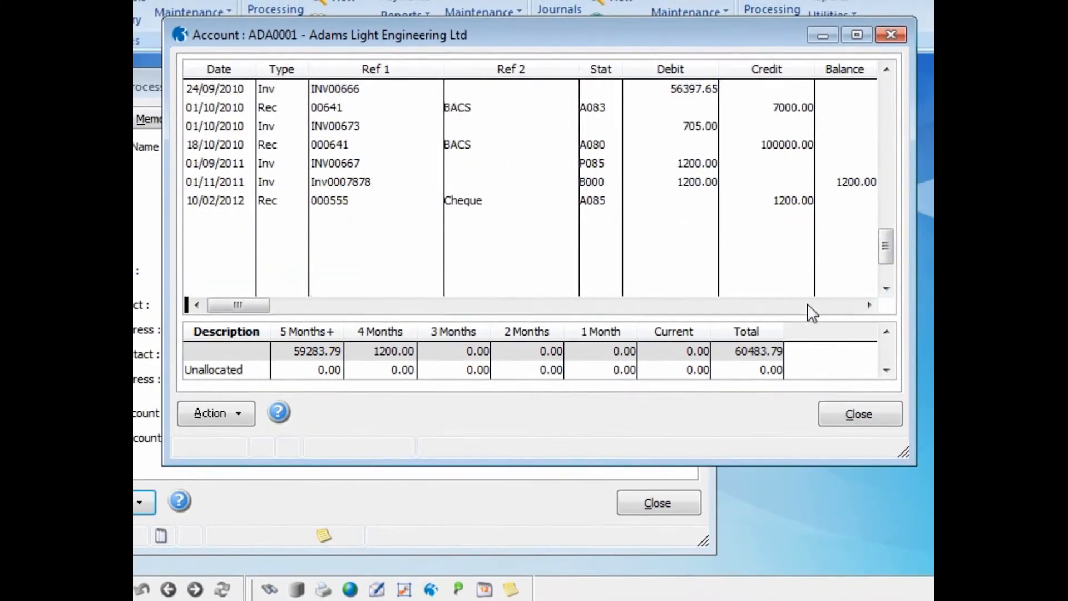
click(364, 205)
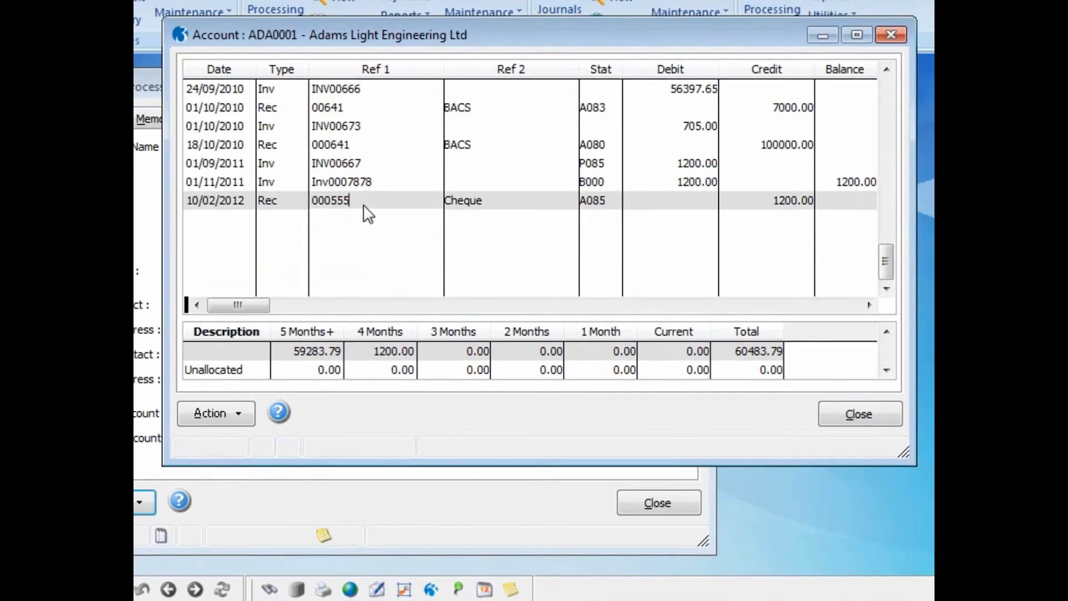
click(362, 159)
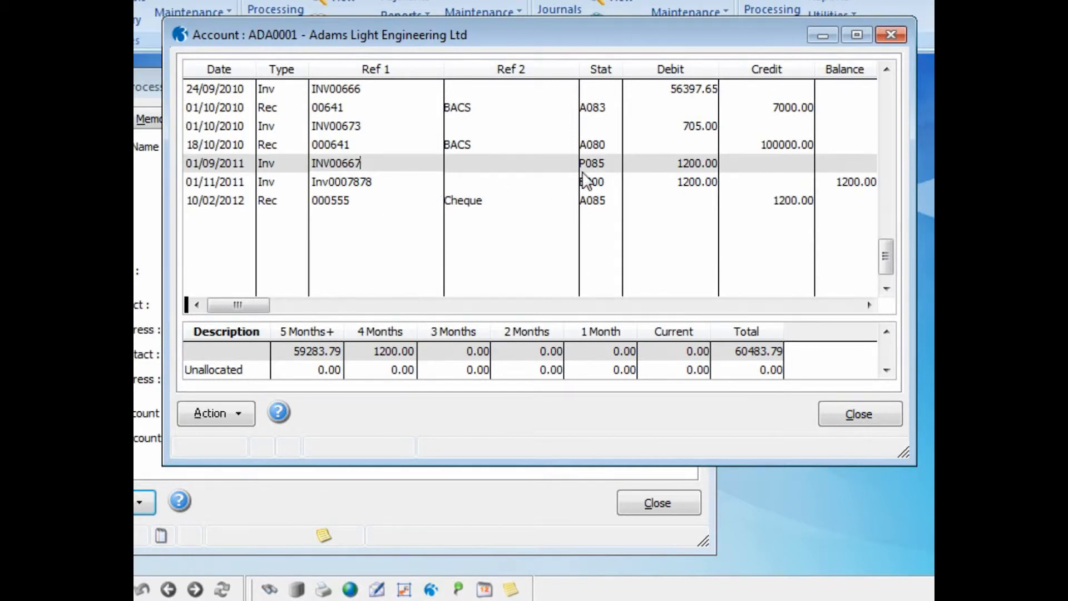
Check the status of invoice Inv0007878 in the account transactions and close the transaction list
click(364, 183)
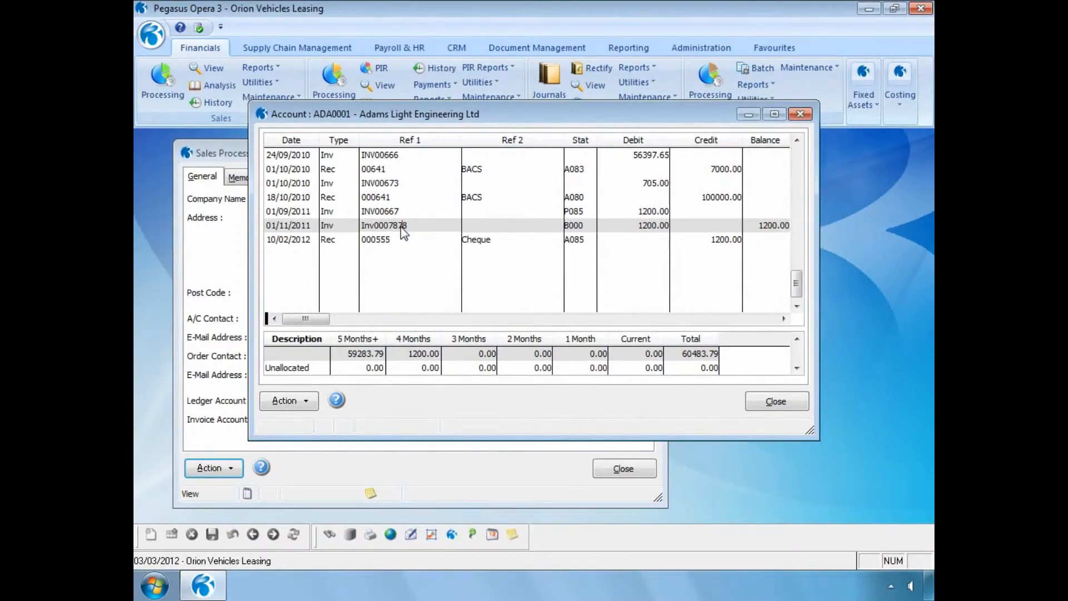
click(771, 402)
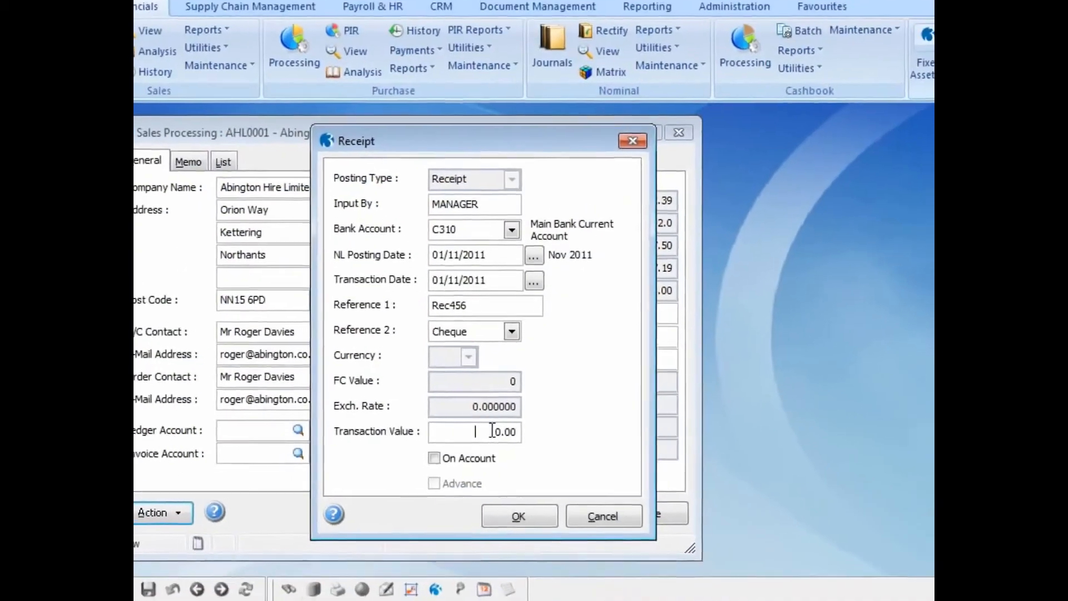
Enter 4800.00 as the value of cheque receipt Rec456 for Abington Hire Limited, allocate it to invoice INV556 and post it
text(4800)
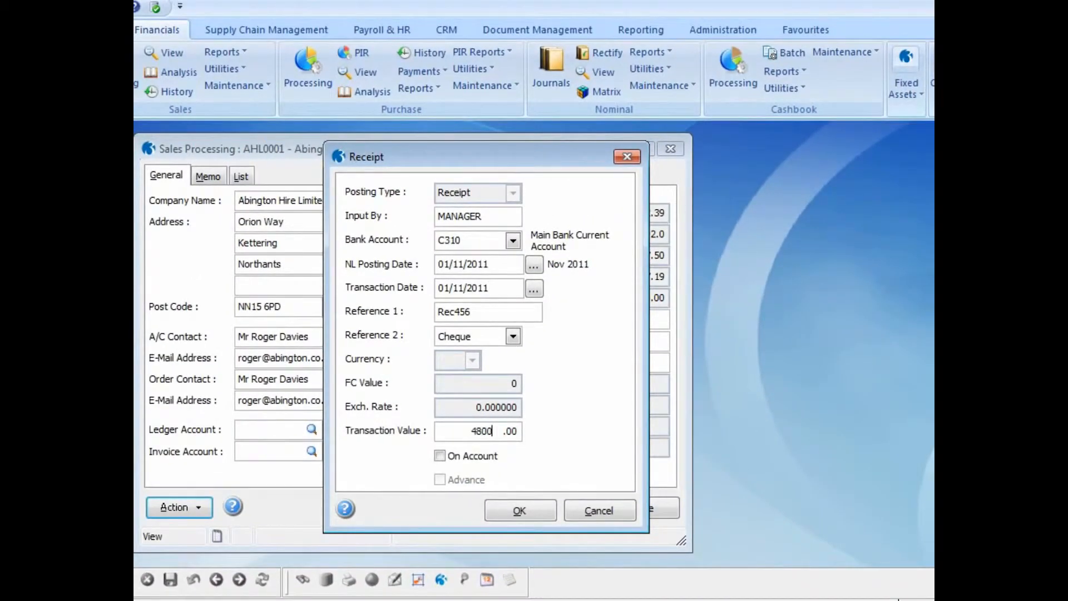
click(509, 506)
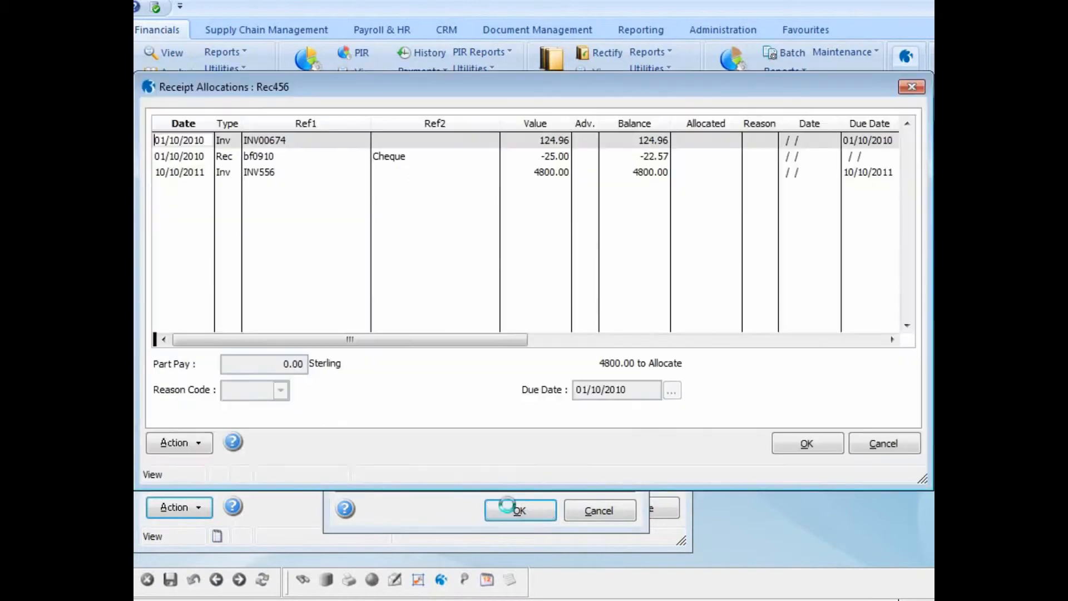
double_click(266, 169)
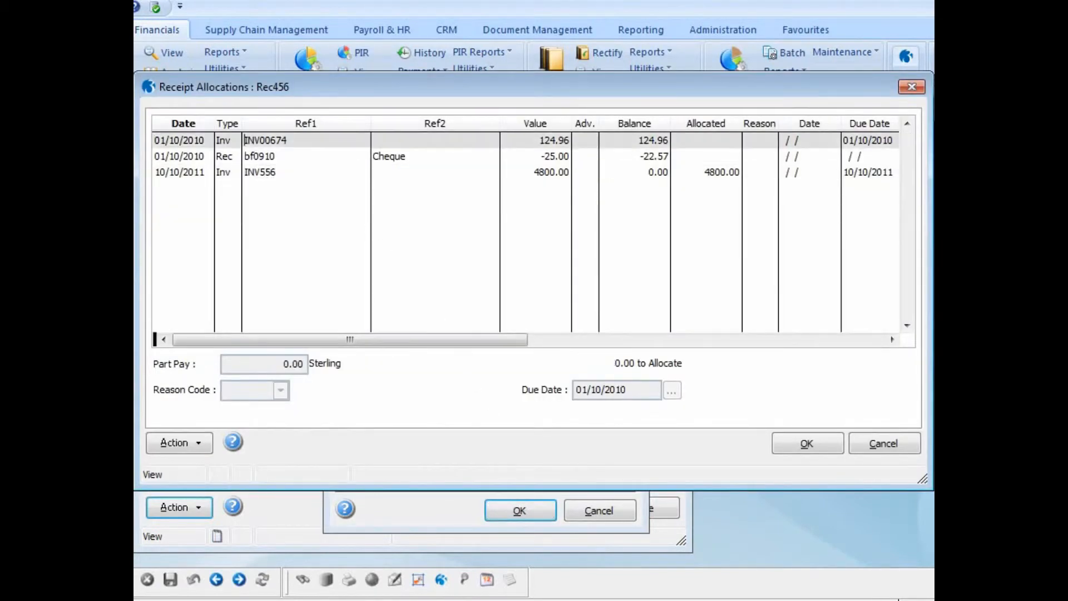
click(802, 451)
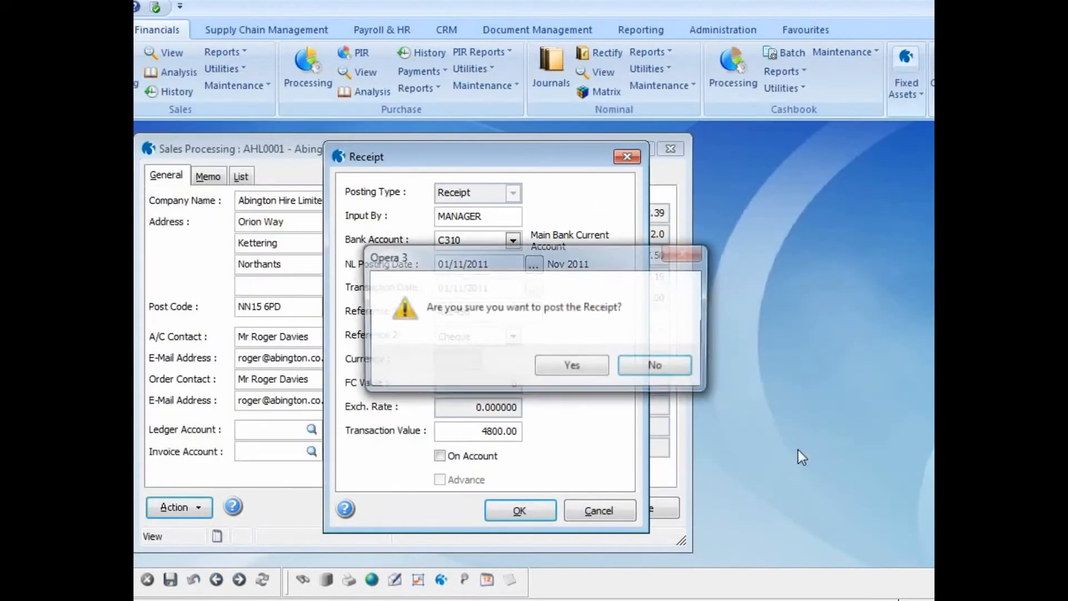
click(581, 374)
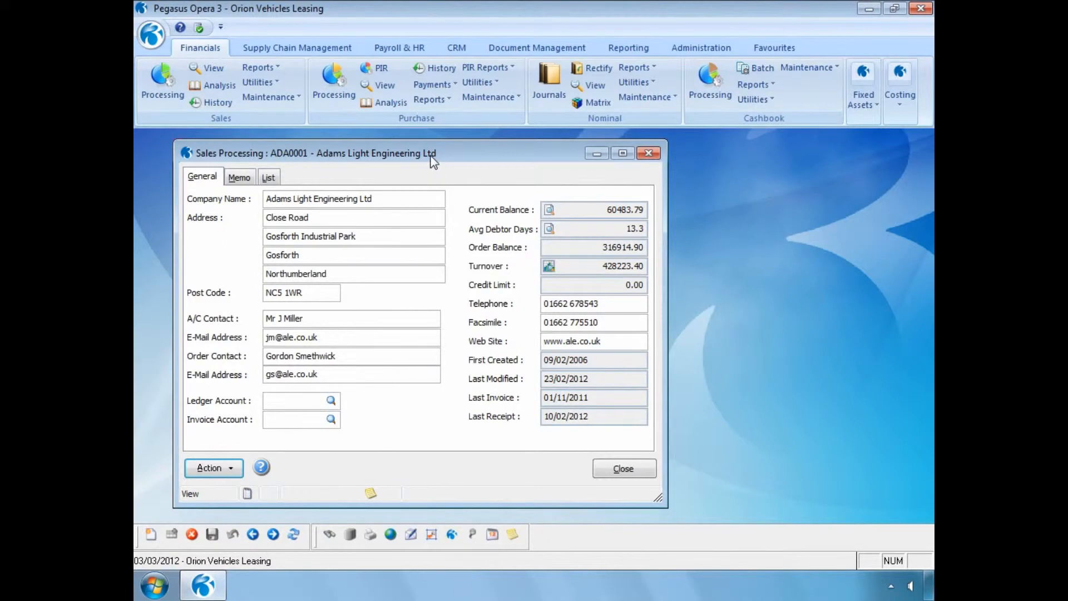
Bring up the Abington Hire Limited account and start Rectify Allocation for a selected range with empty allocation dates
key(Page_Down)
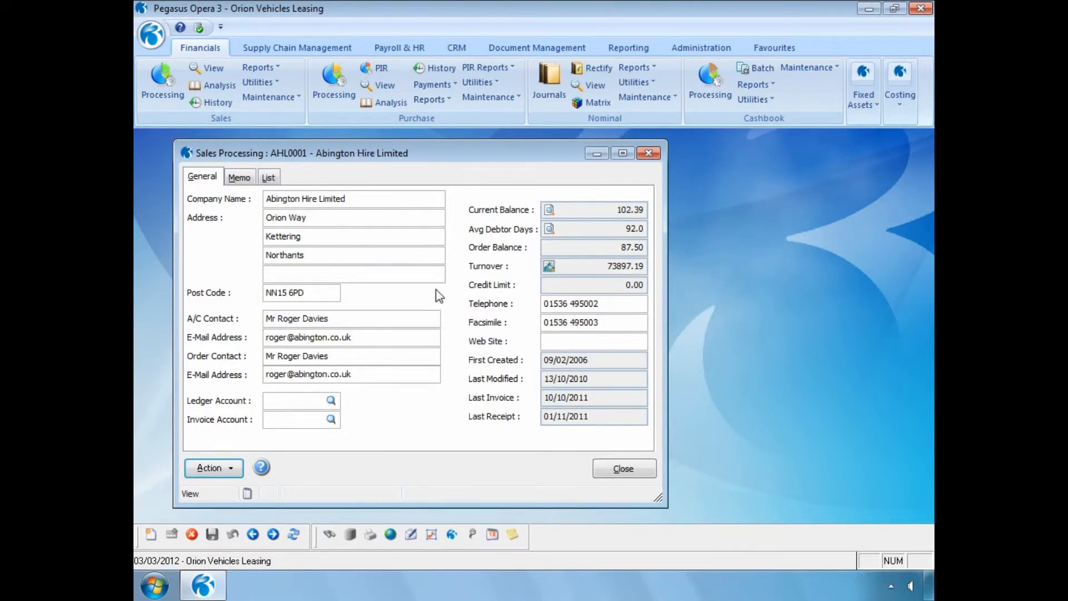
click(234, 468)
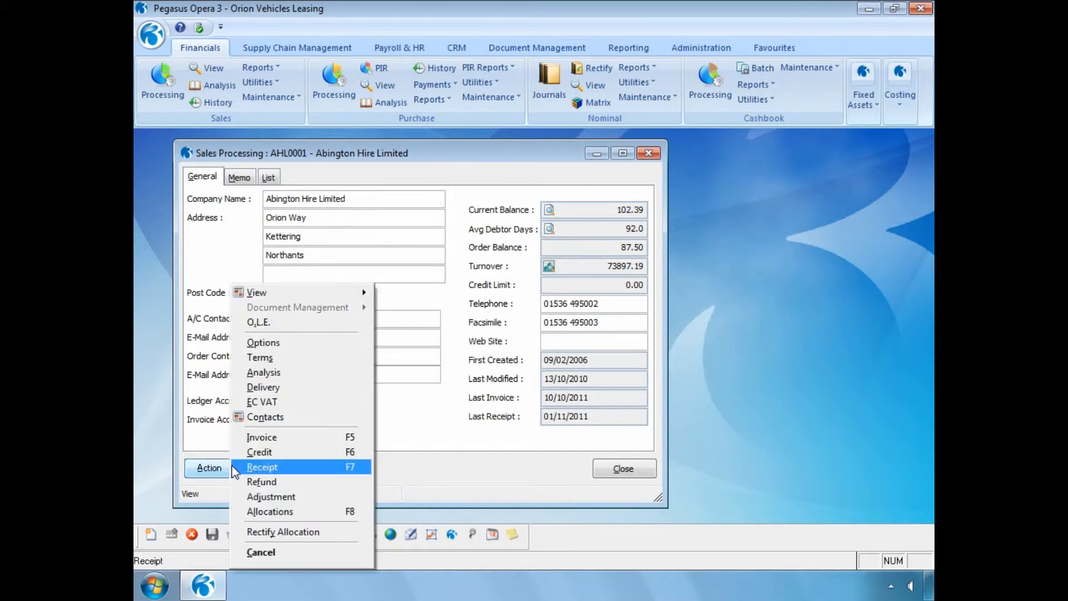
click(262, 529)
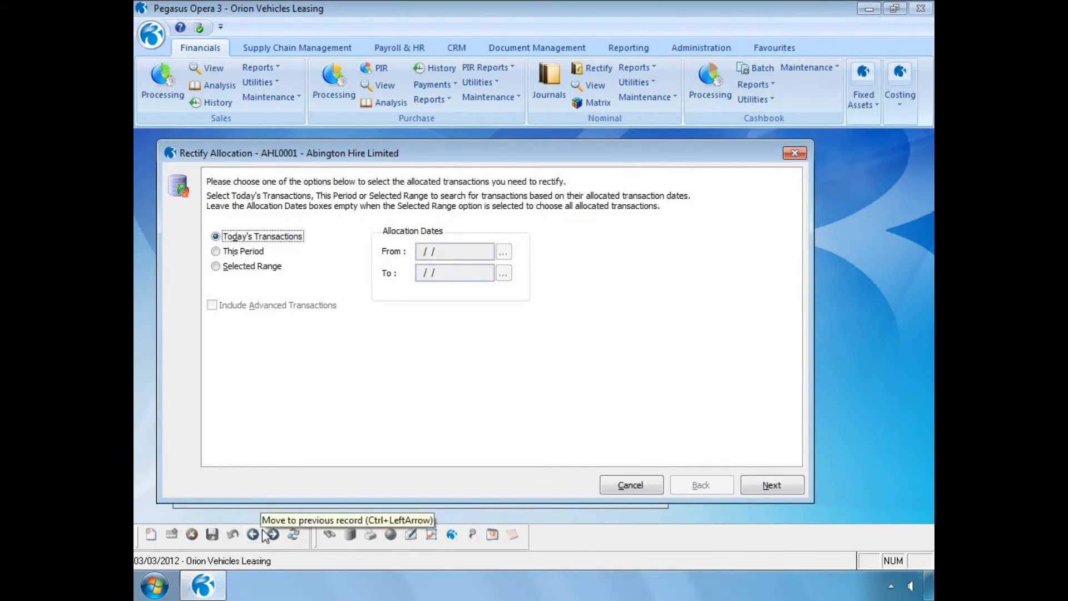
click(216, 266)
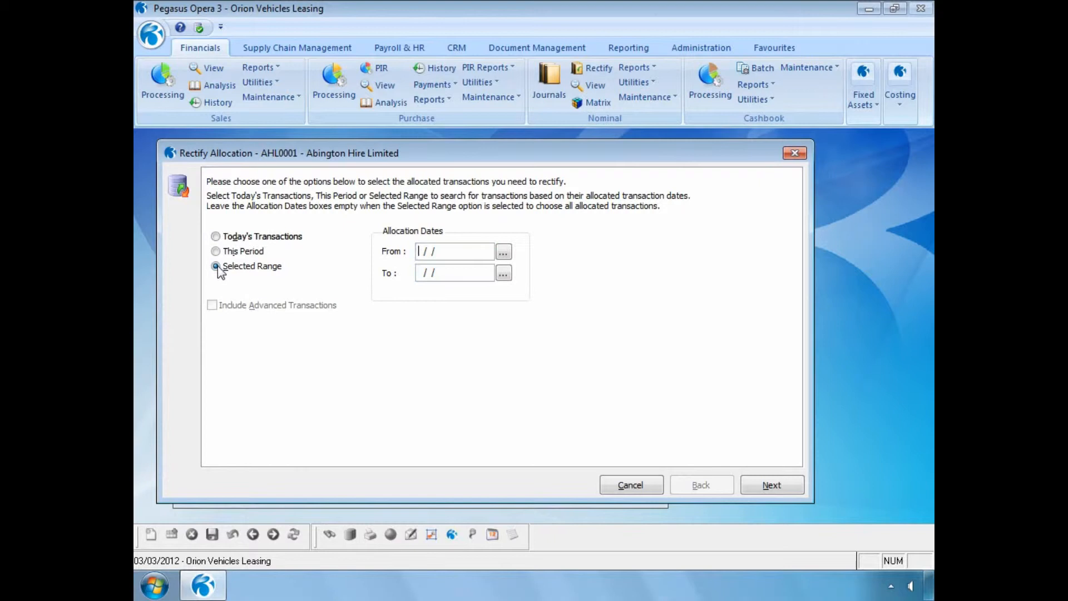
click(758, 489)
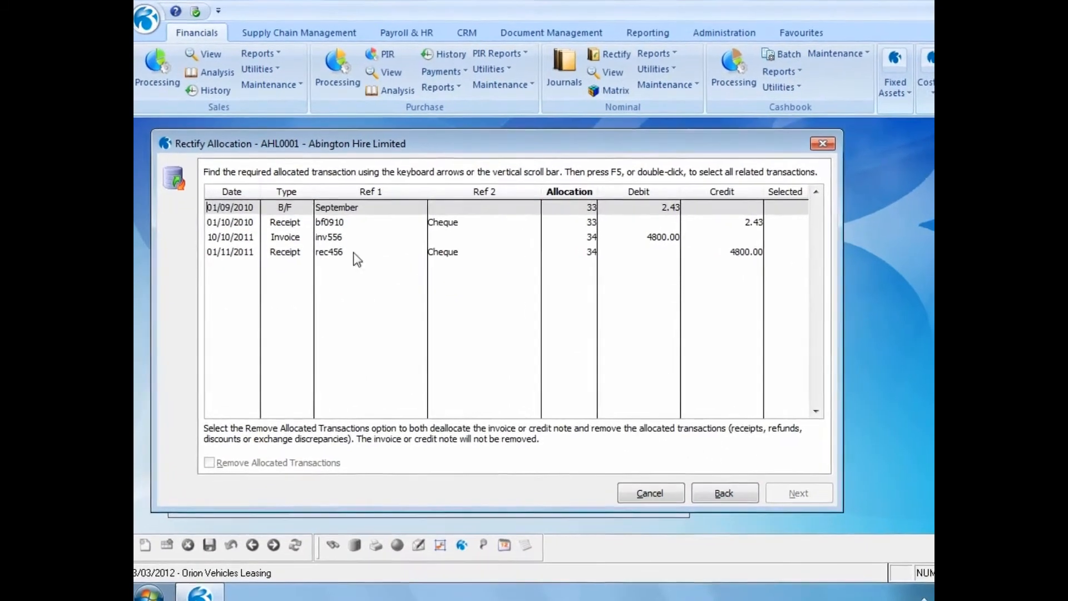
Select receipt rec456 with its related invoice, choose to remove allocated transactions and accept 03/03/2012 as the NL posting date
click(337, 251)
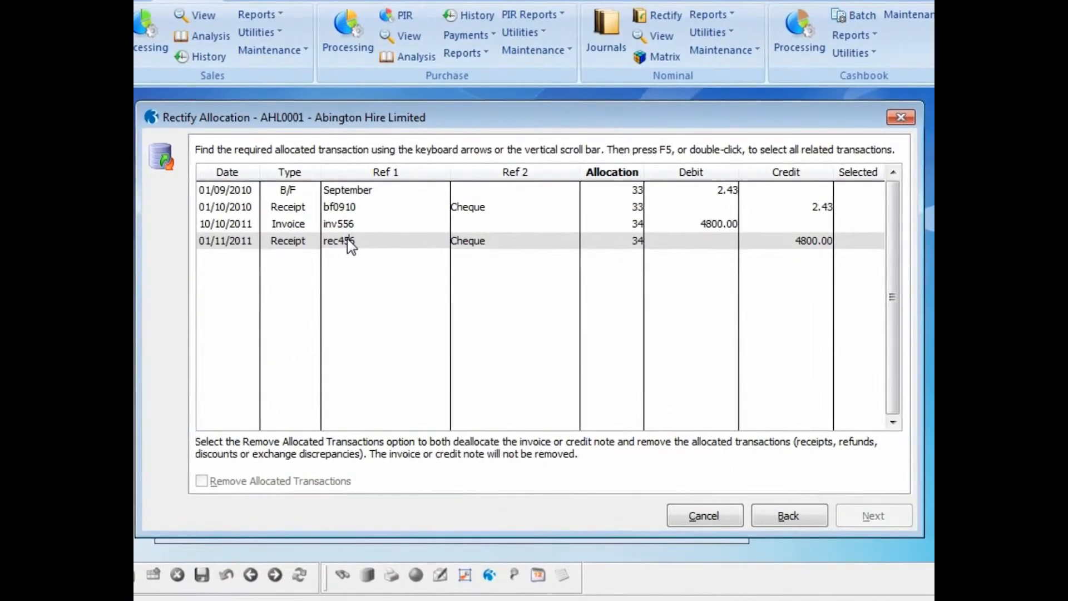
double_click(349, 244)
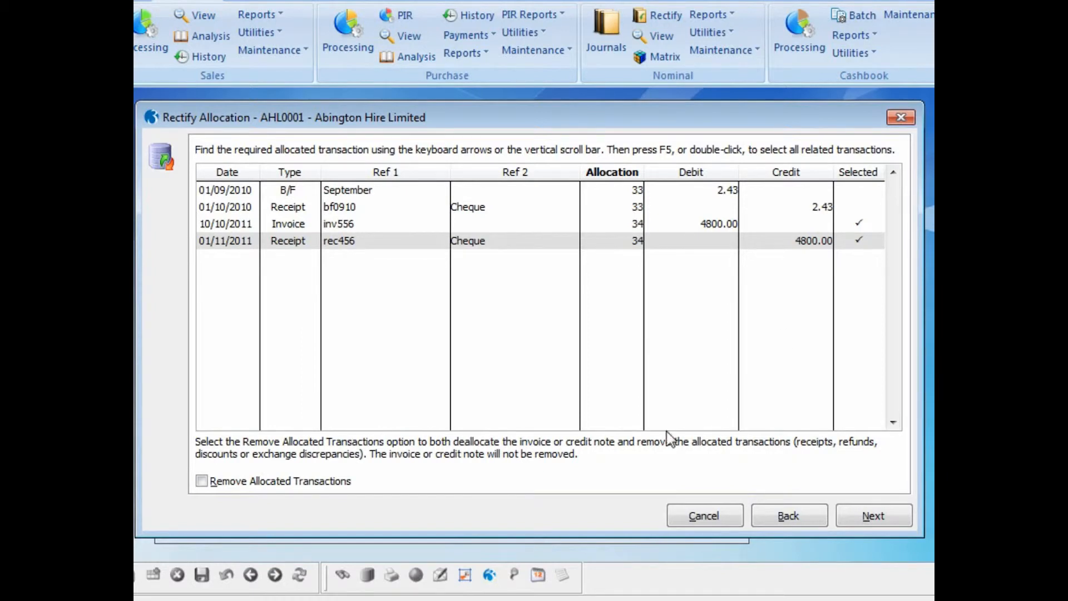
click(203, 482)
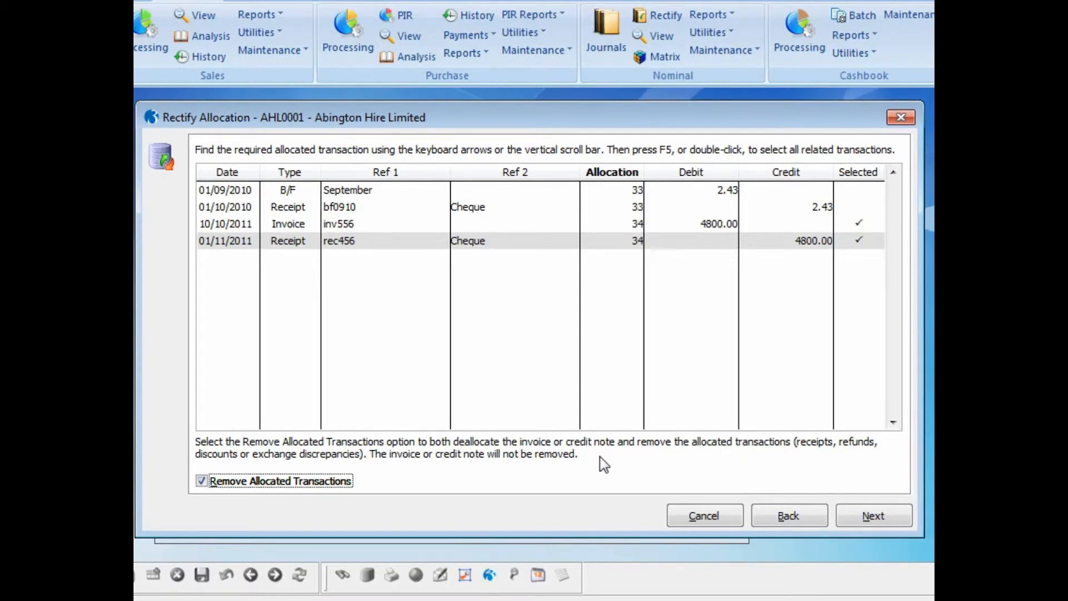
click(855, 518)
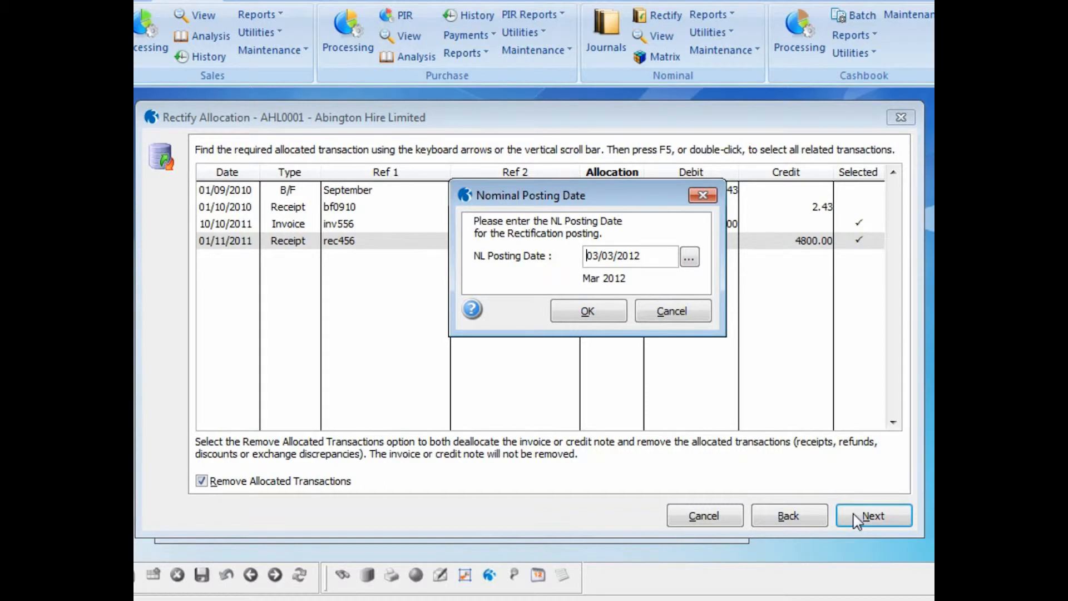
click(593, 313)
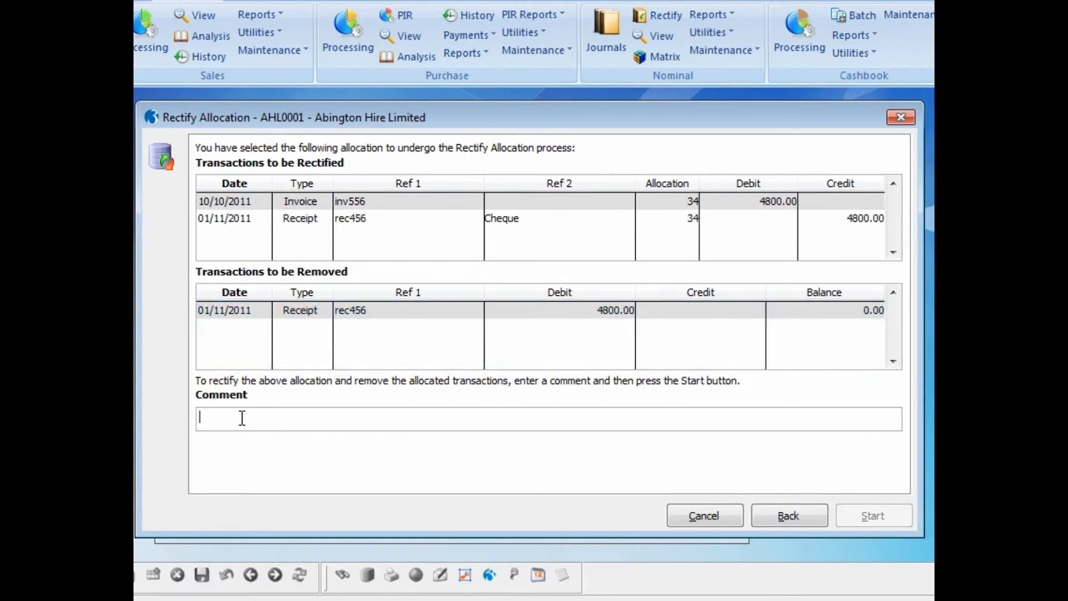
Enter the comment "Bounced cheque" and run the Rectify Allocation process
text(Bounced cheque)
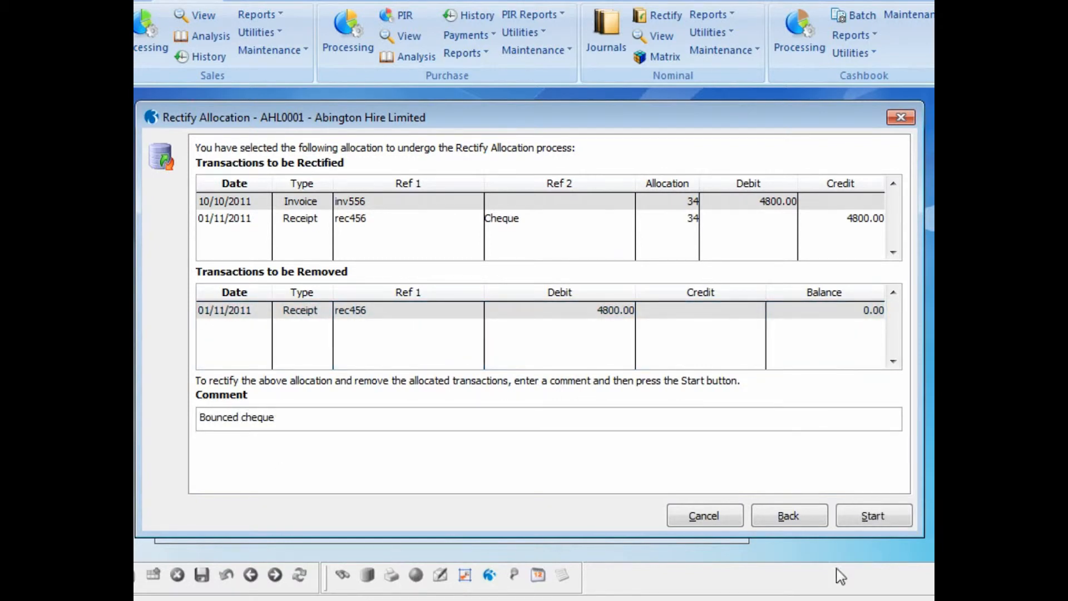
click(852, 511)
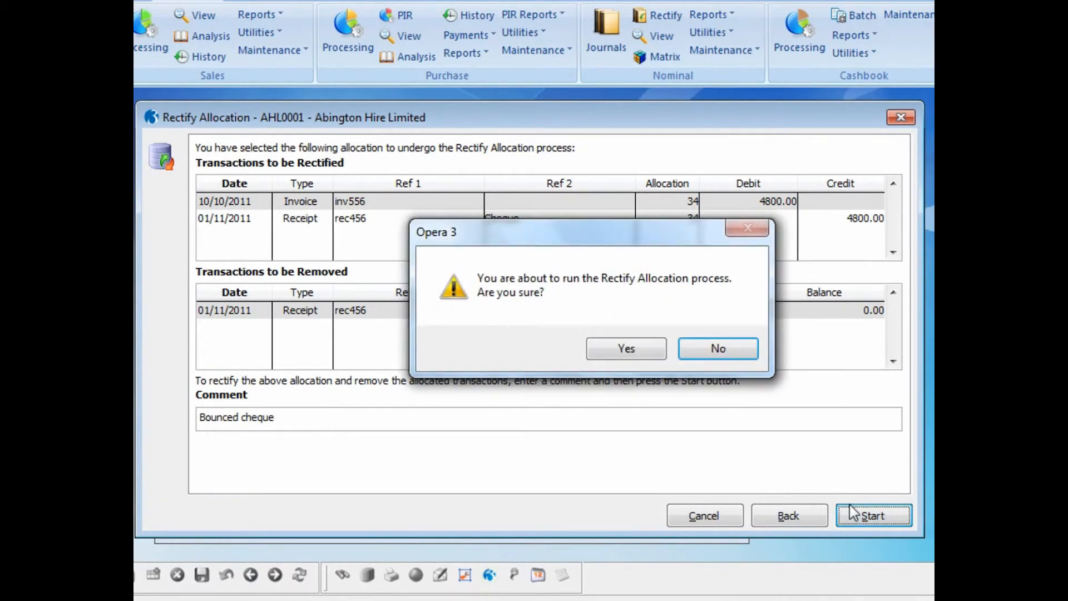
click(641, 350)
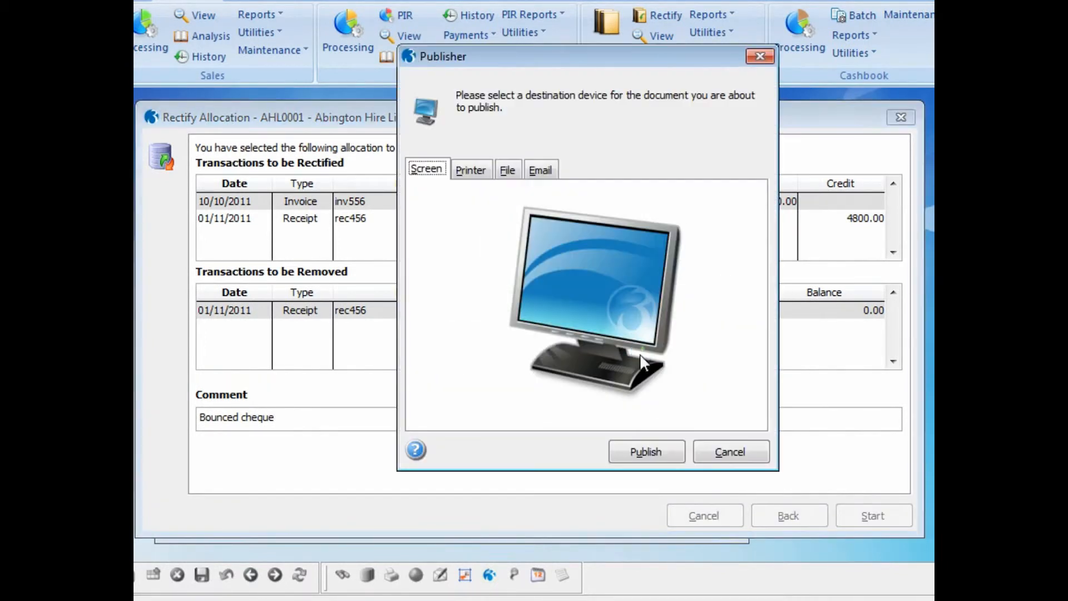
Publish the rectified allocations audit for Abington Hire Limited to the screen, close the preview and finish the wizard
click(642, 447)
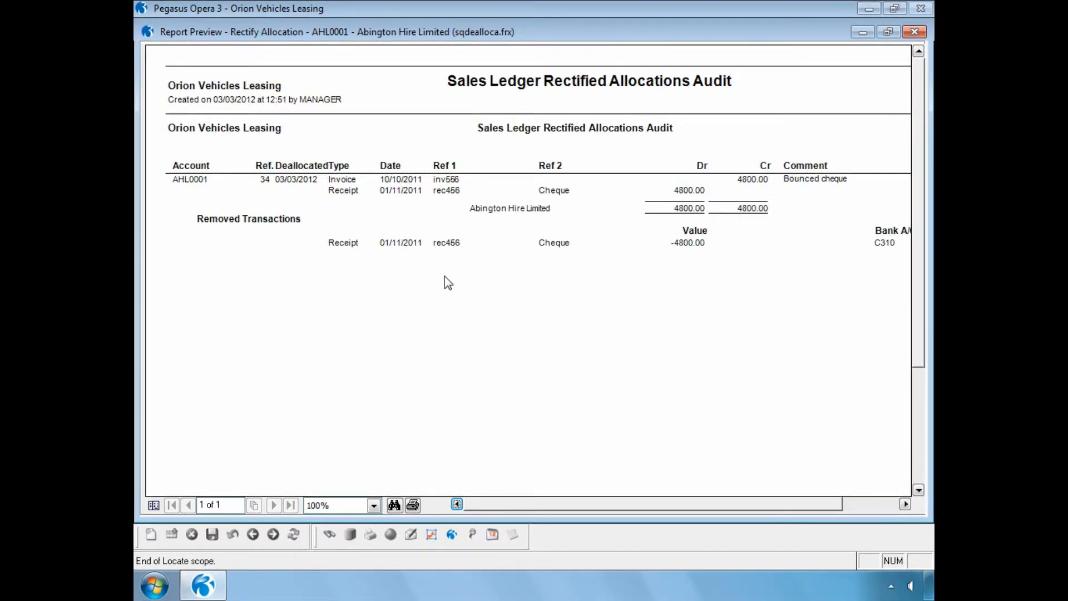
click(914, 33)
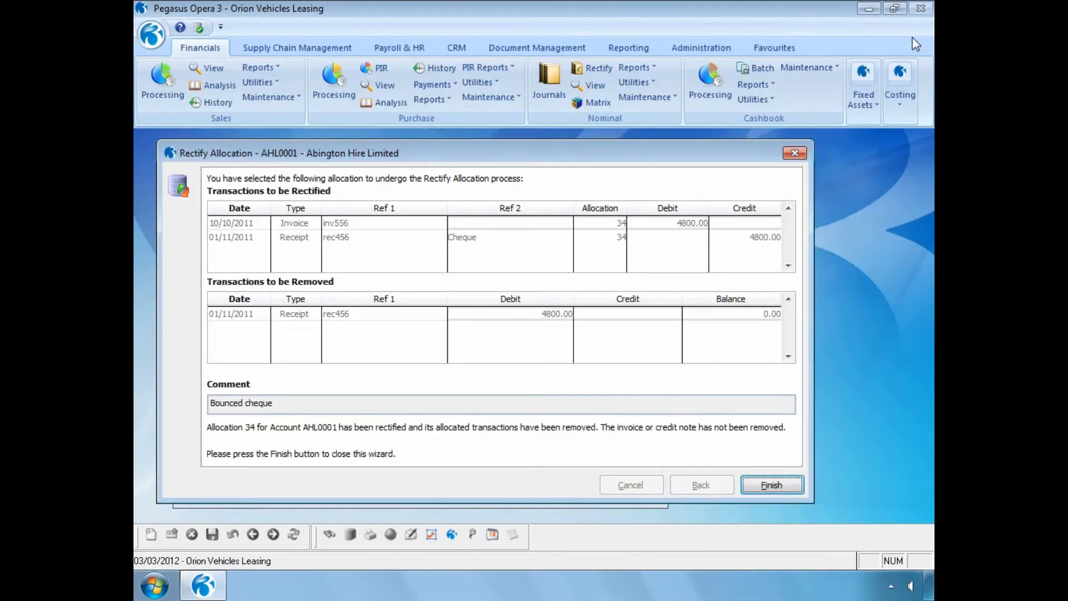
click(773, 484)
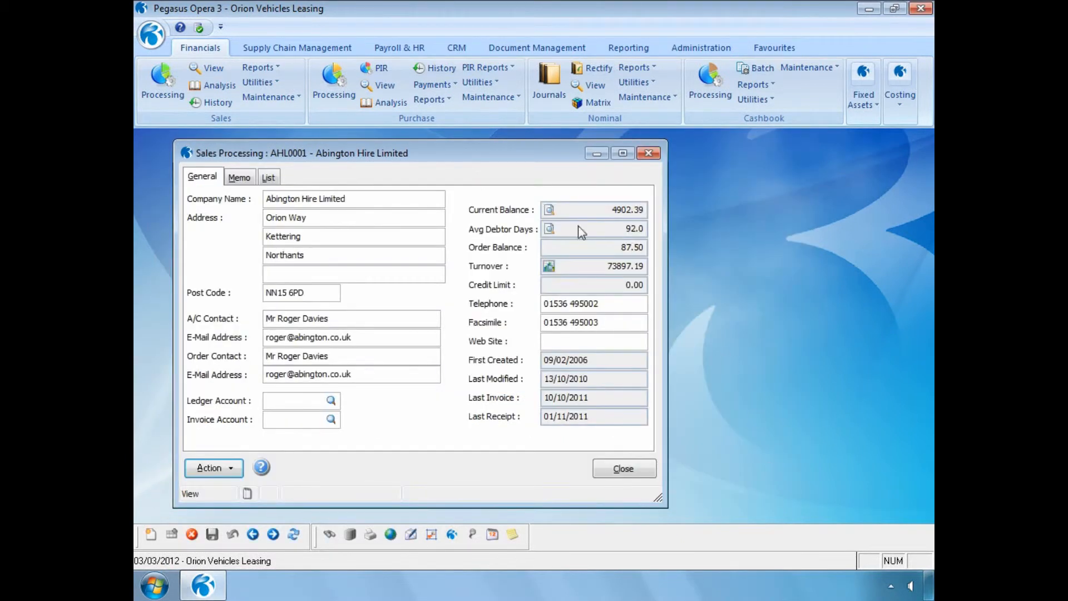
View Abington Hire Limited's outstanding transactions, check invoice inv556 and close the list
click(549, 209)
click(492, 265)
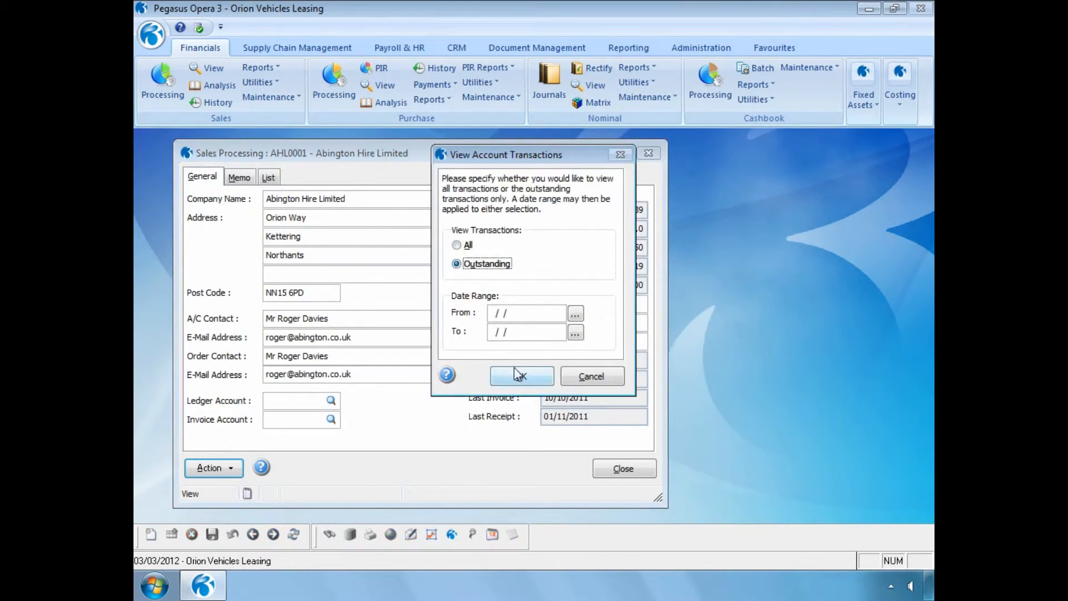
click(518, 374)
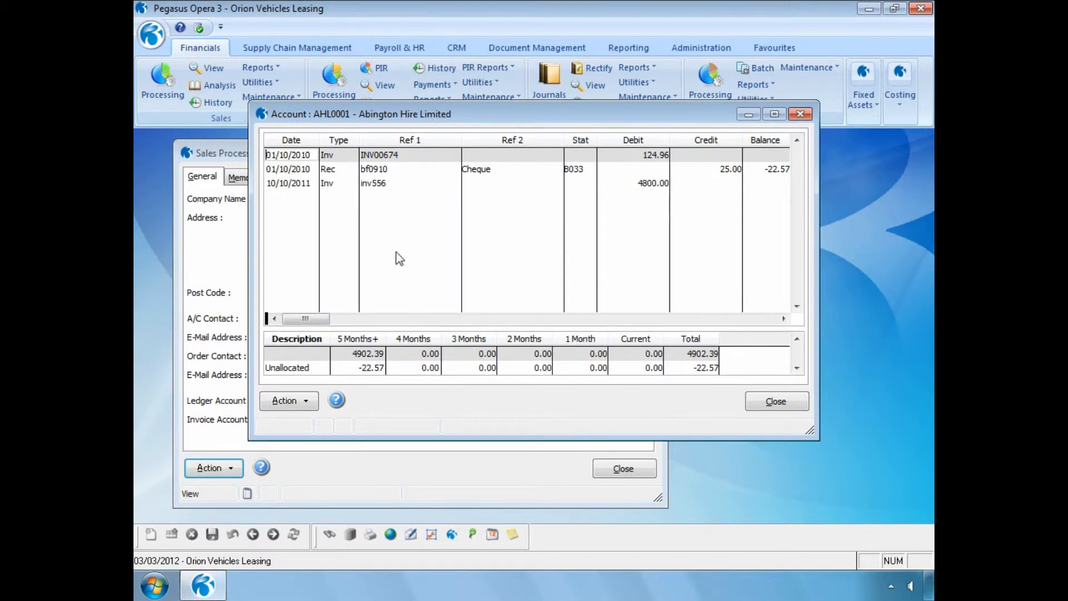
click(363, 186)
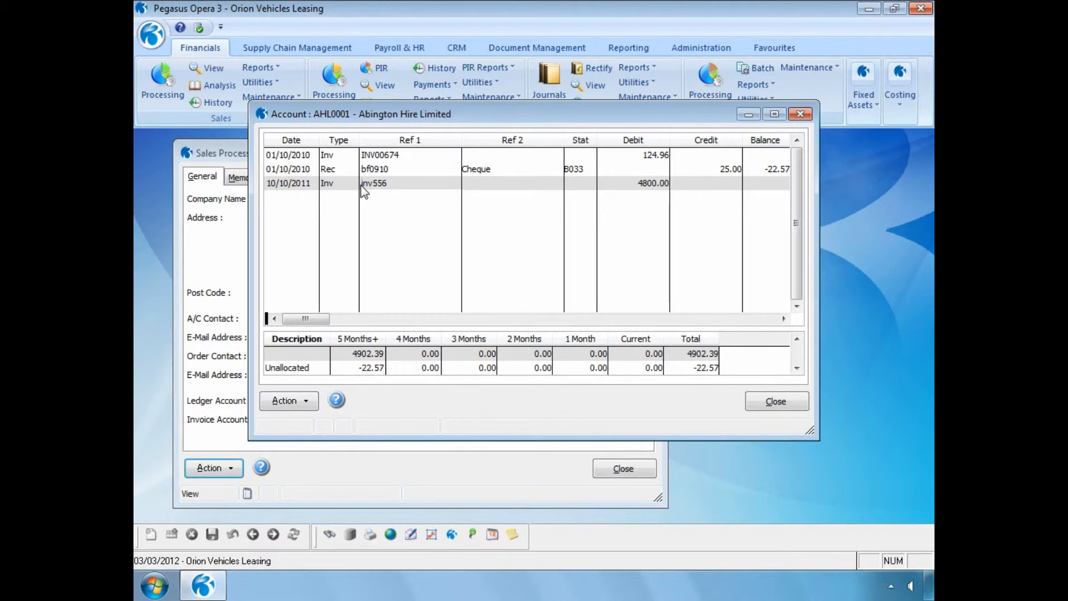
click(775, 401)
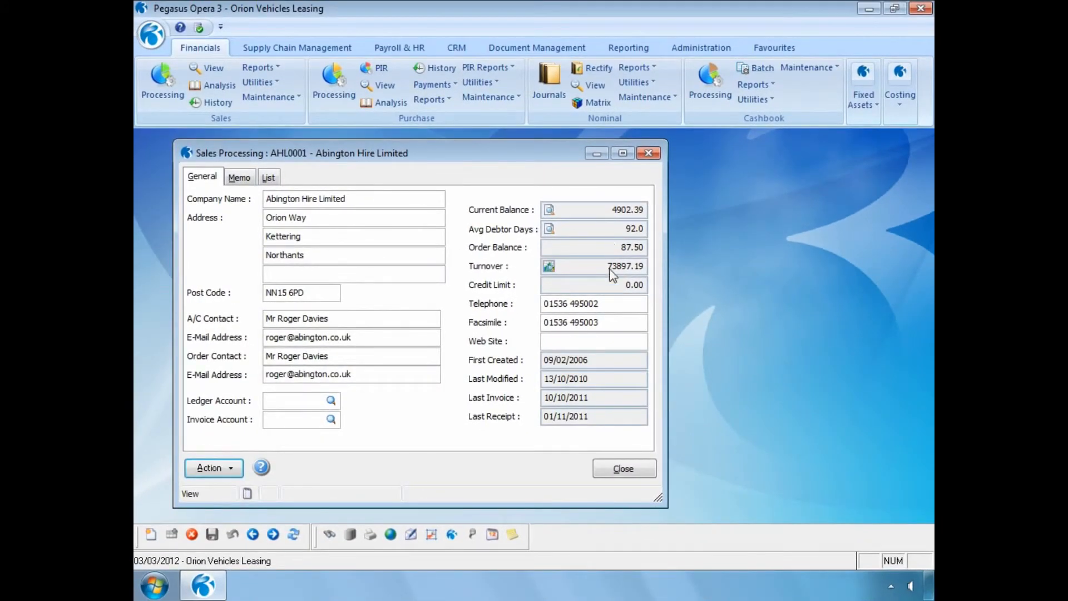
Close Sales Processing, open the Nominal View and set both its start and end to period 3 of 2012
click(608, 466)
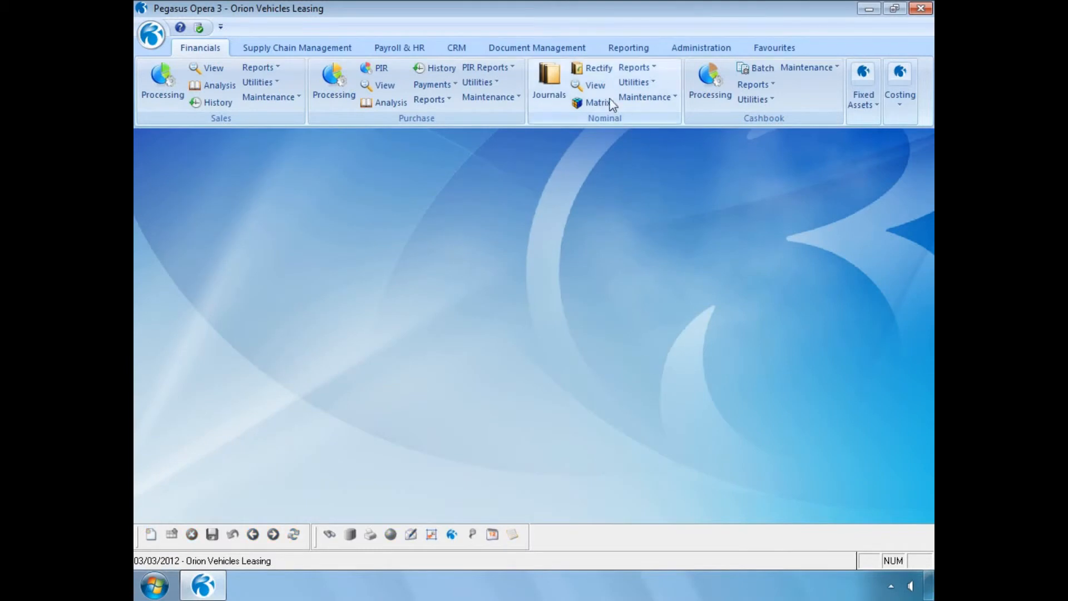
click(594, 85)
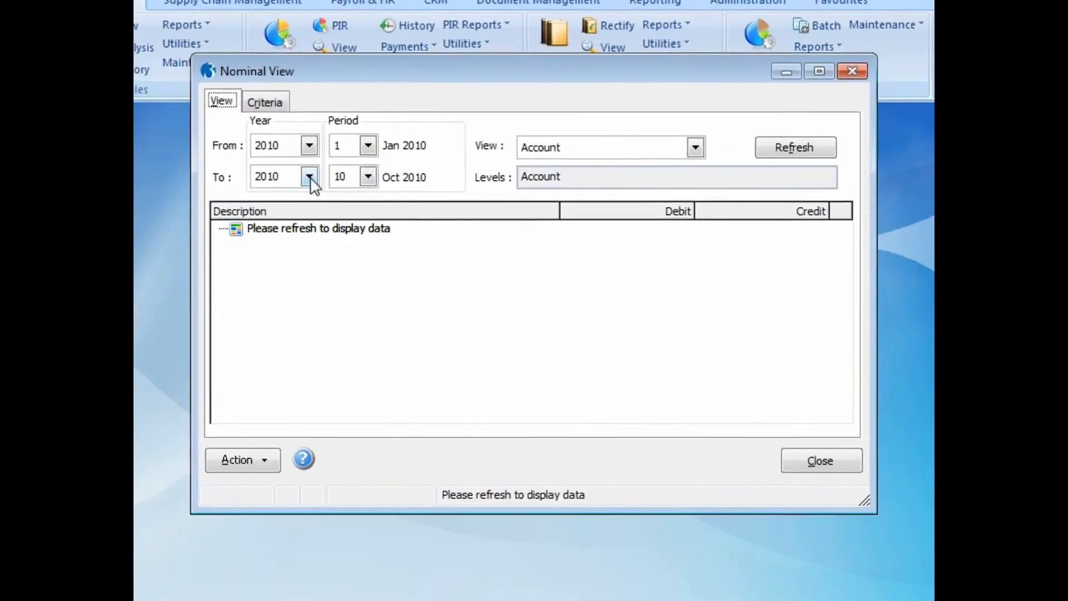
click(310, 177)
click(294, 257)
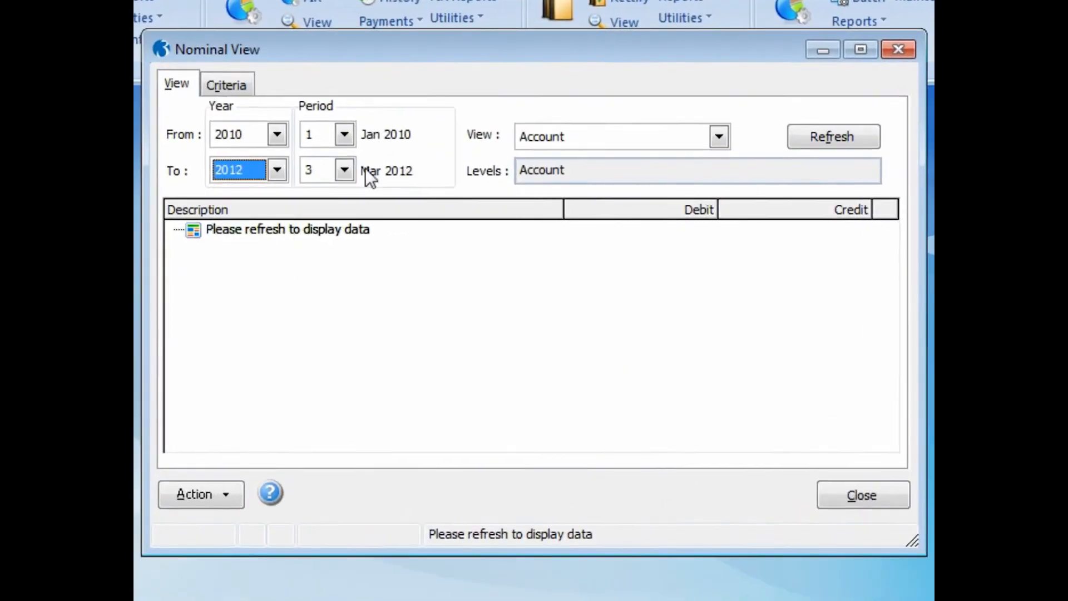
click(344, 136)
click(324, 194)
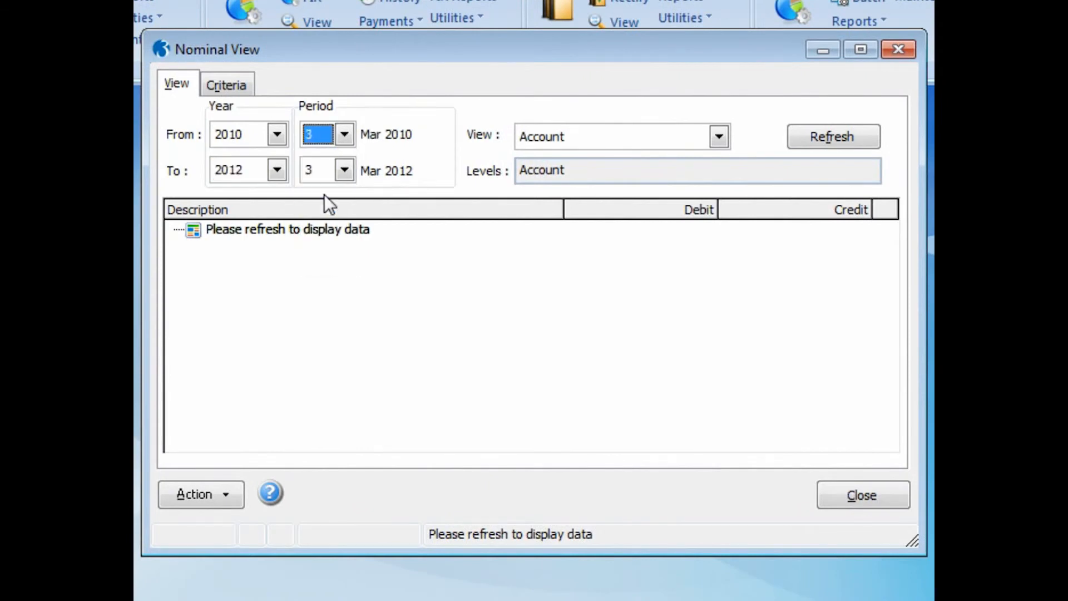
click(276, 136)
click(269, 222)
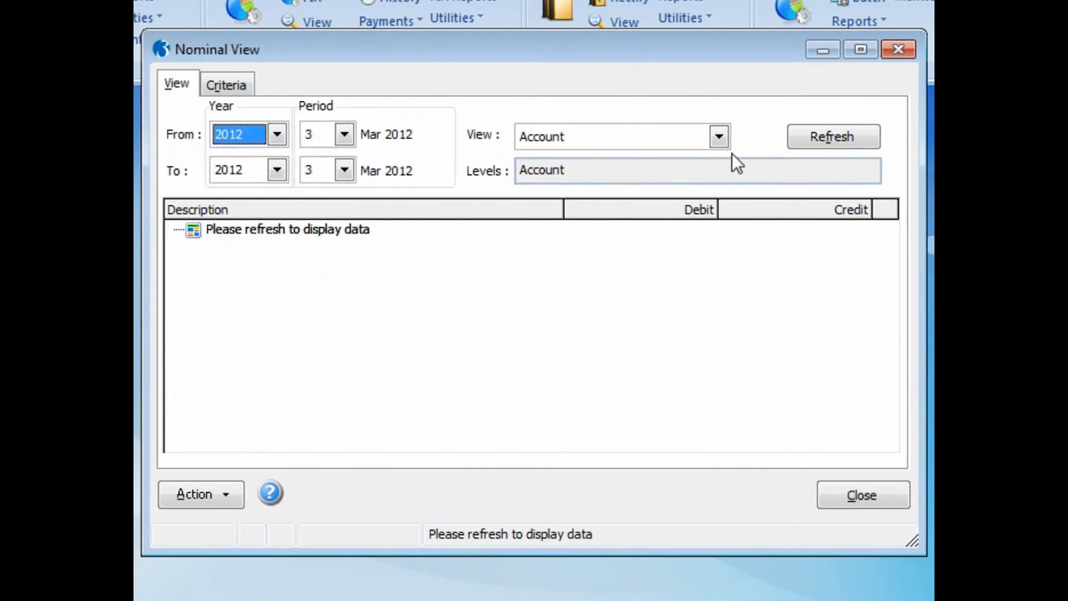
Switch the view type to Nominal, refresh the data and expand Current Assets
click(717, 140)
click(686, 180)
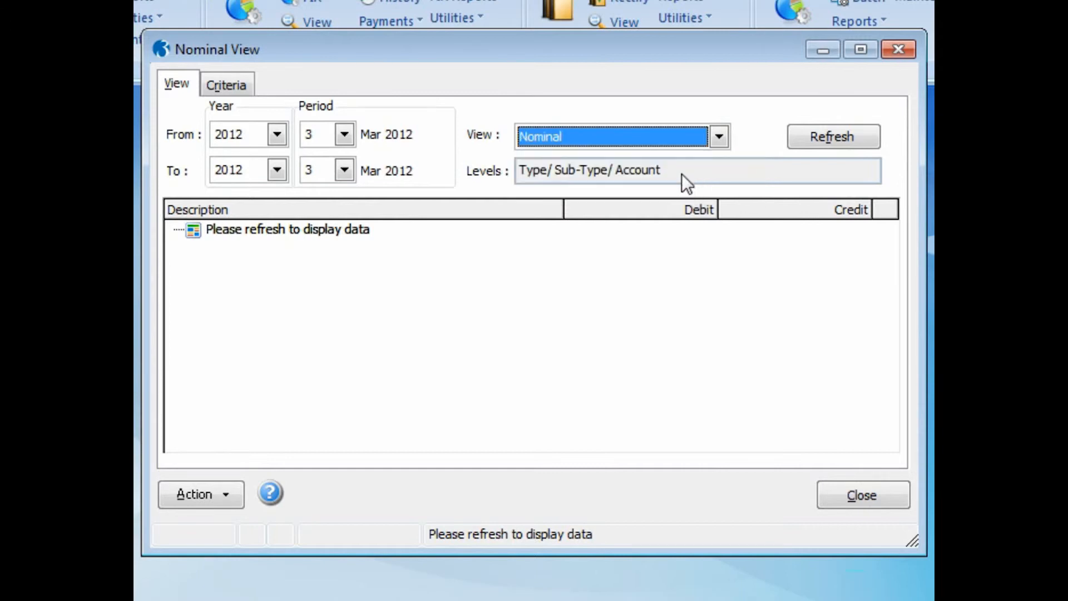
click(820, 139)
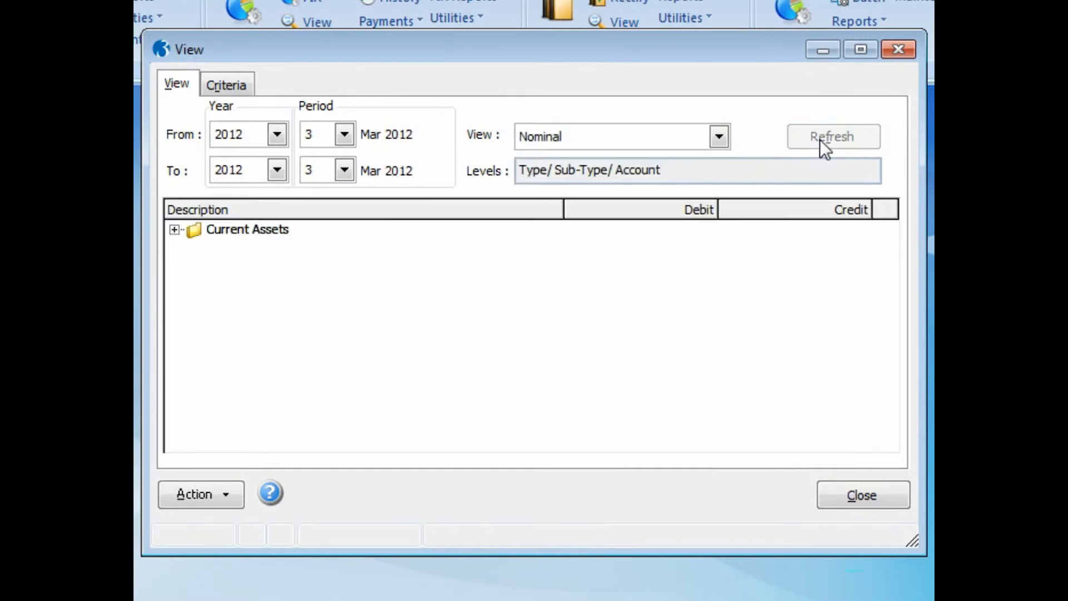
click(174, 229)
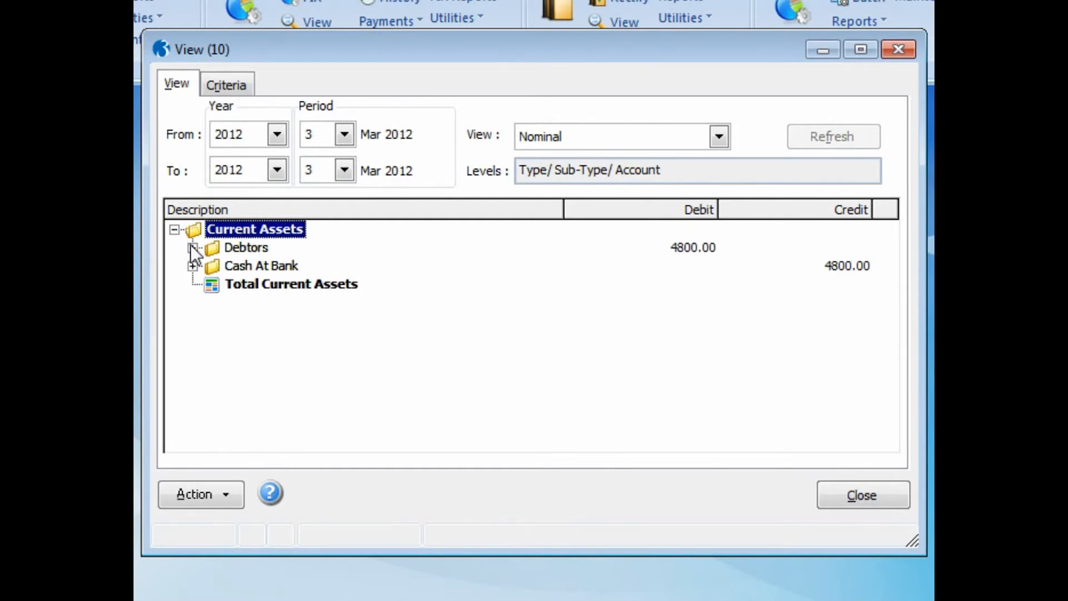
Expand Debtors and Cash At Bank, trace the Main Bank Current Account down to the rec456 rectification journal and close the Nominal View
click(192, 247)
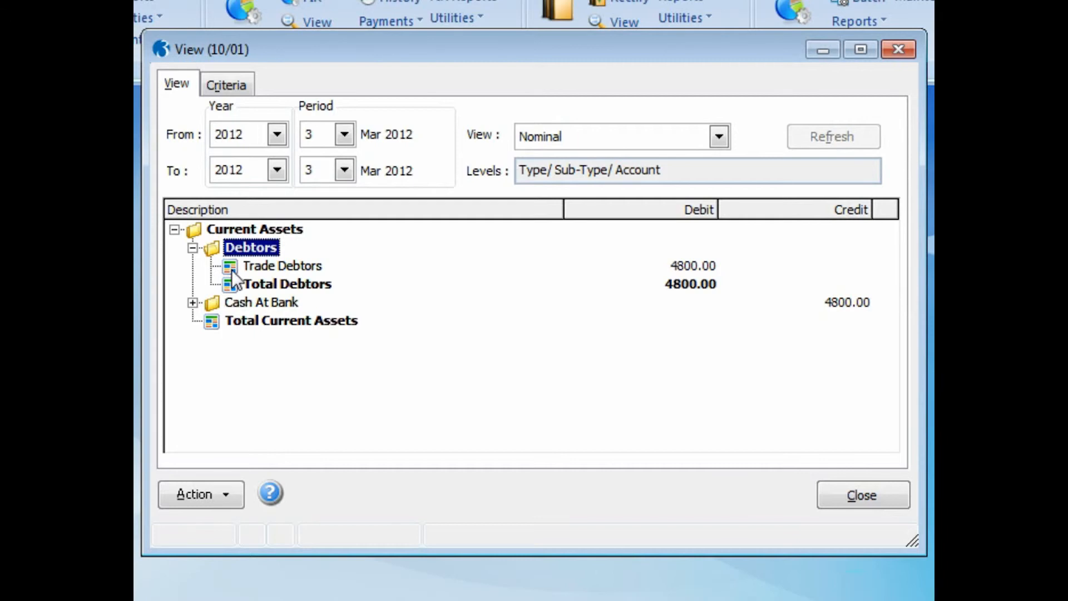
click(193, 303)
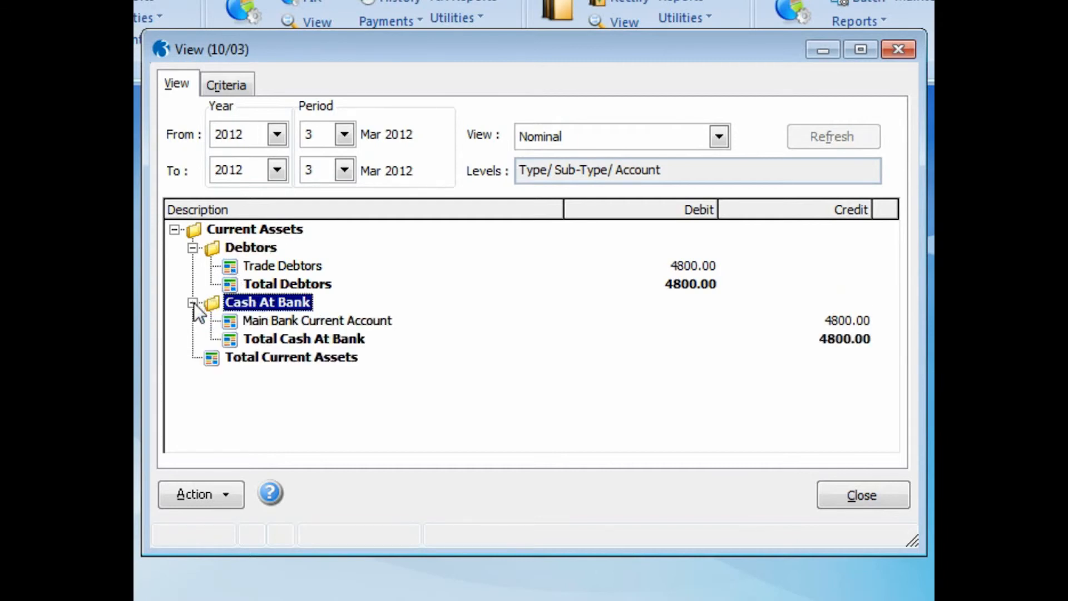
double_click(230, 323)
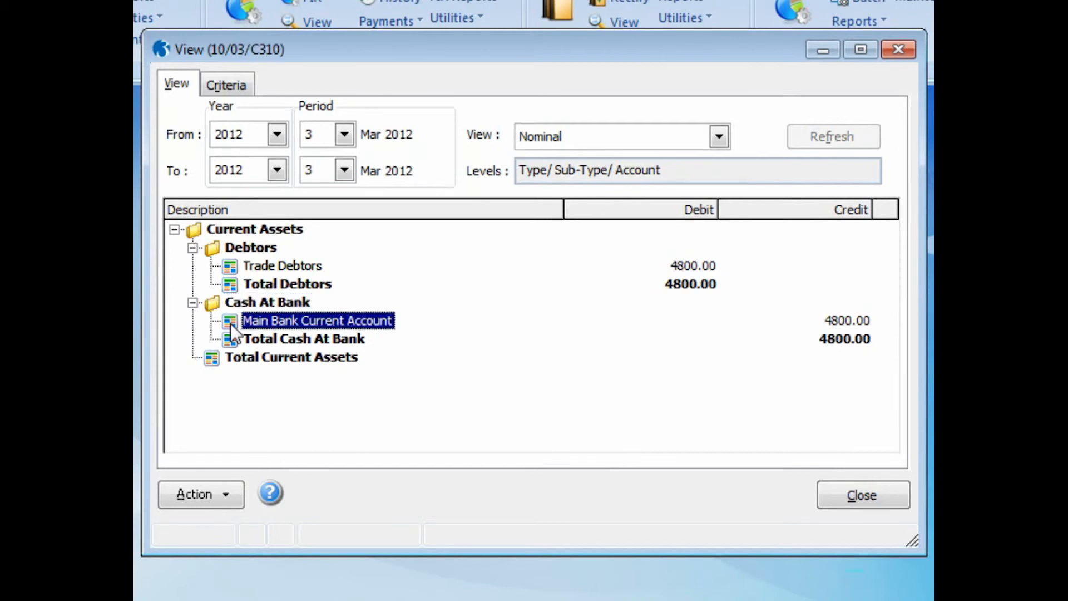
double_click(508, 191)
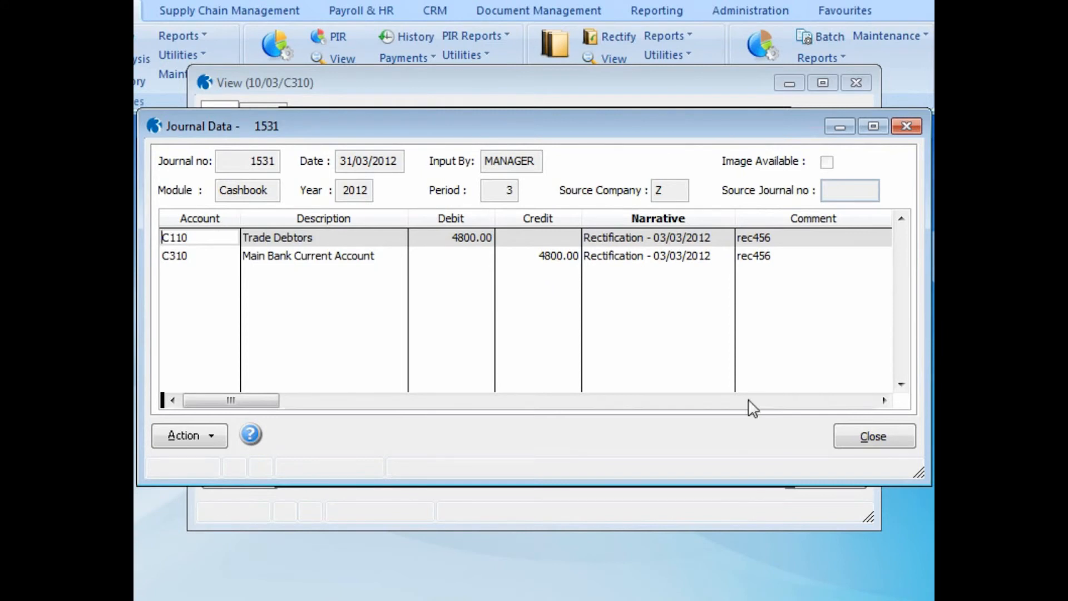
click(870, 437)
click(753, 435)
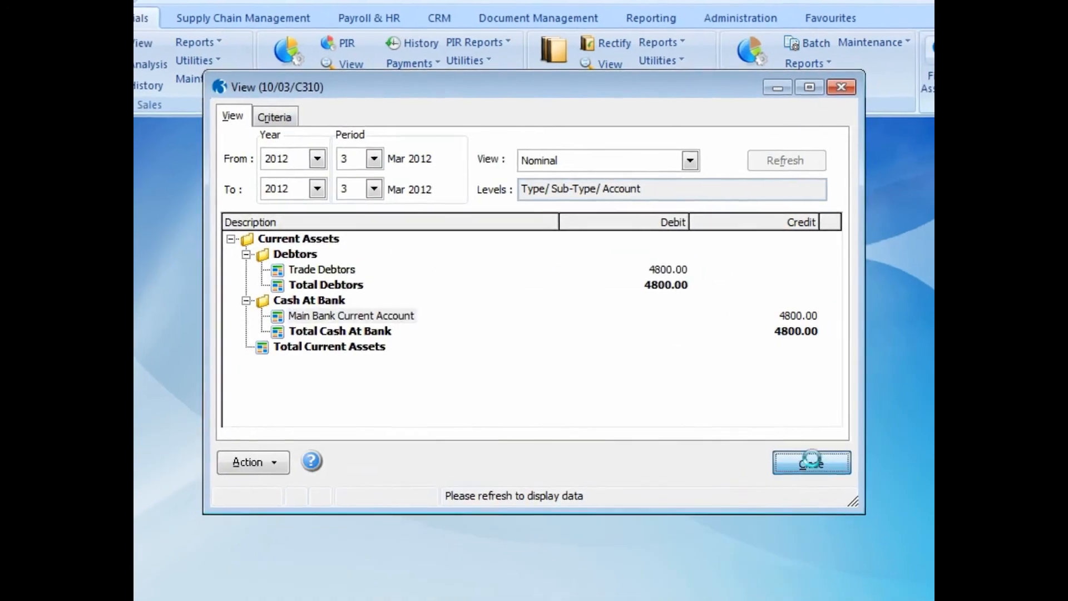
click(824, 477)
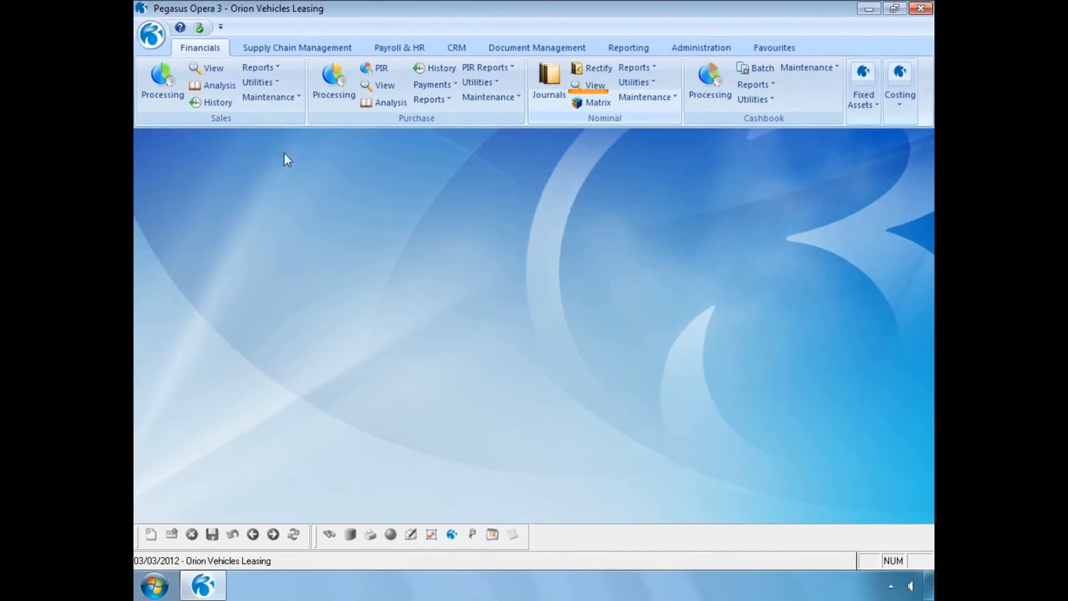
Publish the sales Allocations Report for this period to the screen, restore its preview to a smaller window and move it aside
click(245, 59)
click(277, 119)
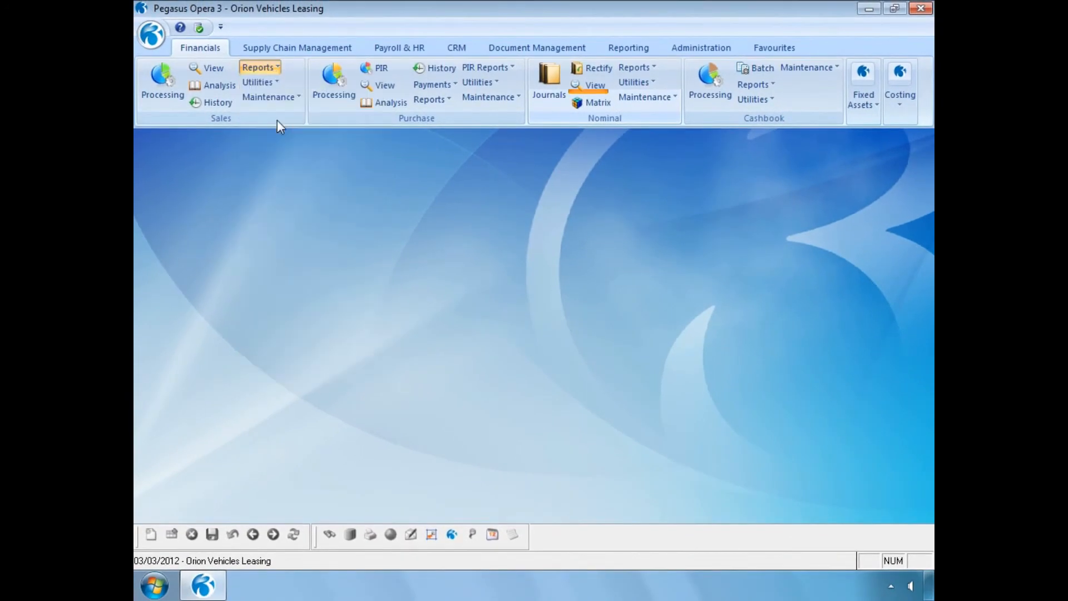
click(562, 364)
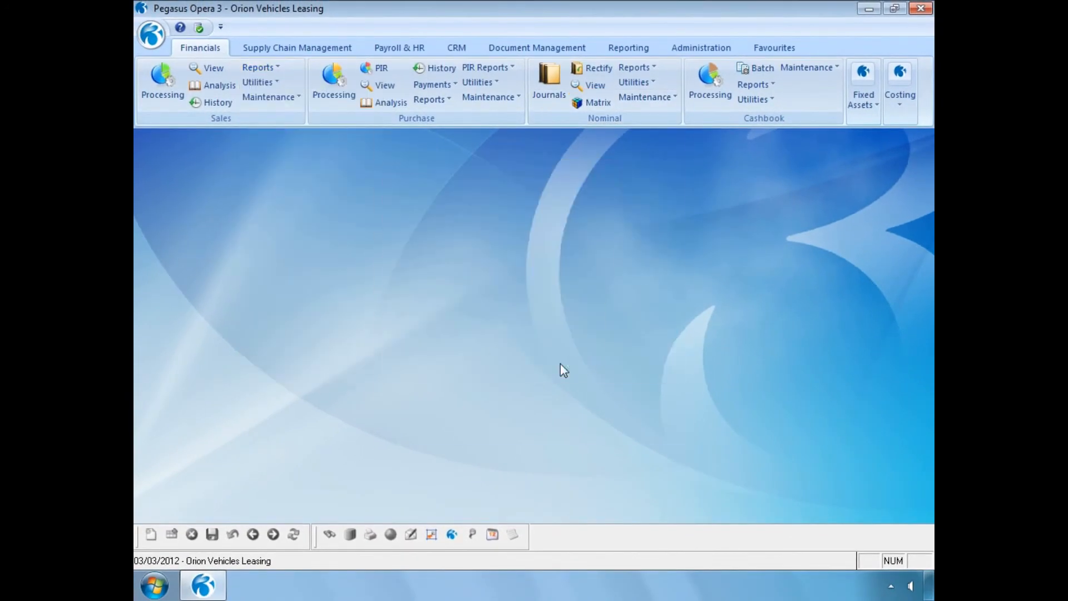
click(573, 433)
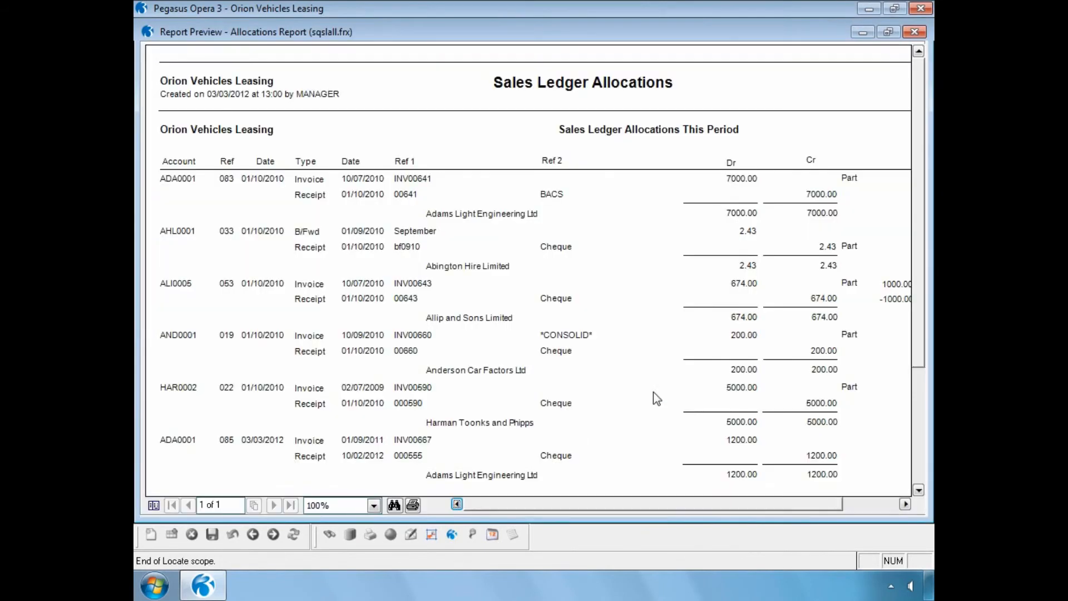
click(888, 32)
drag(639, 28, 866, 198)
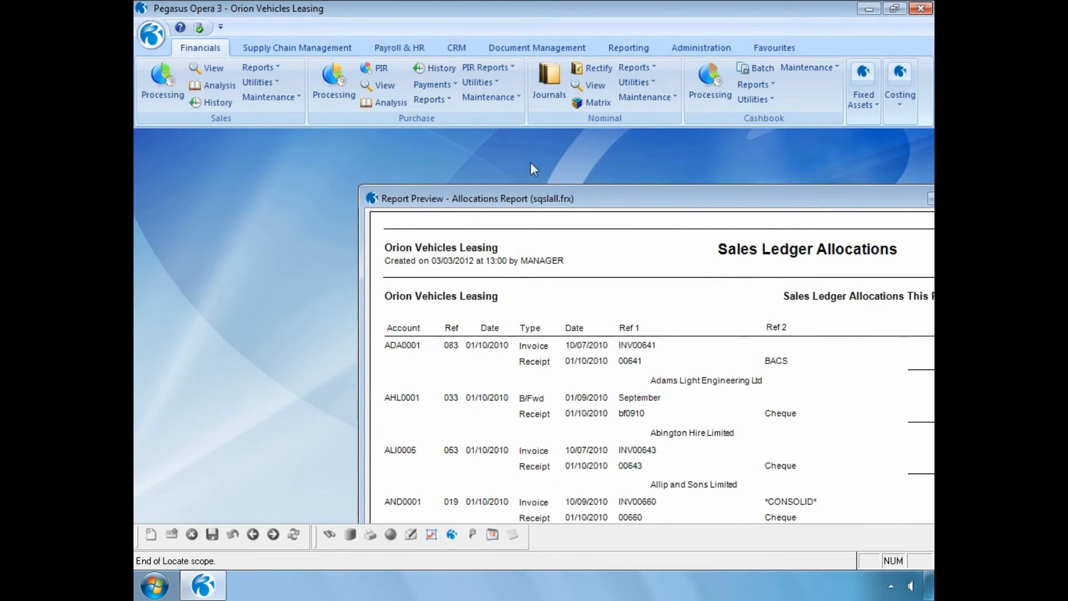
Publish the sales Rectified Allocations report with removed transactions to the screen, and place its resized preview in front of the Allocations Report
click(266, 68)
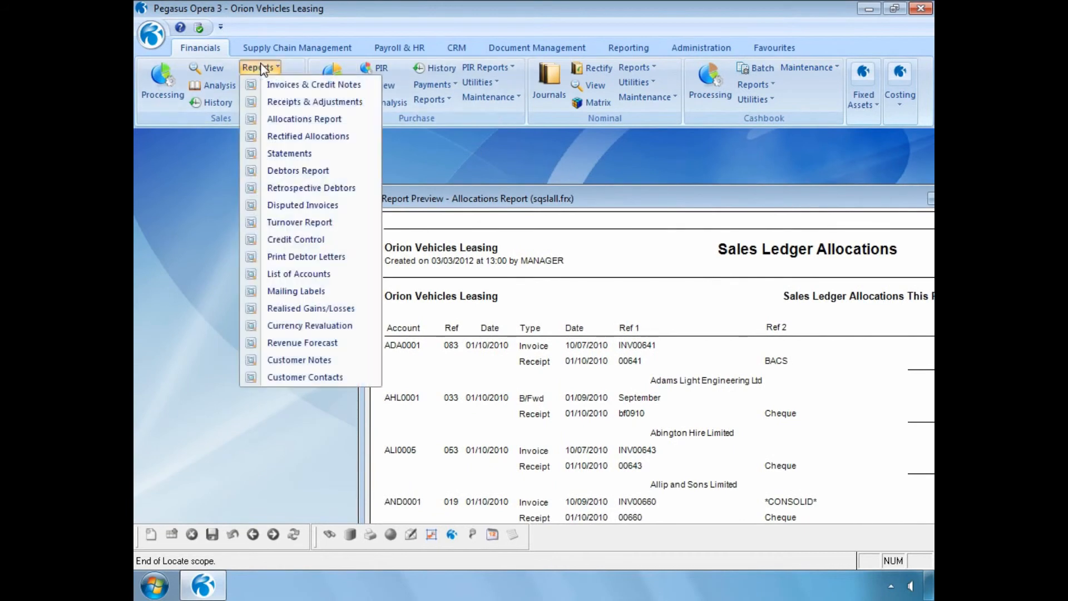
click(267, 136)
click(410, 337)
click(561, 367)
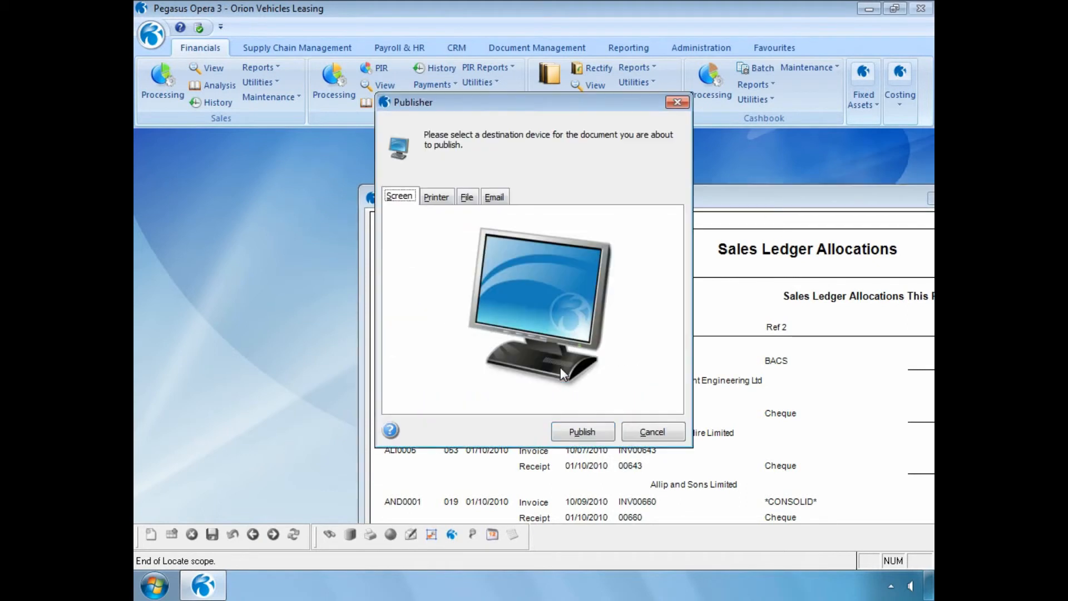
click(567, 429)
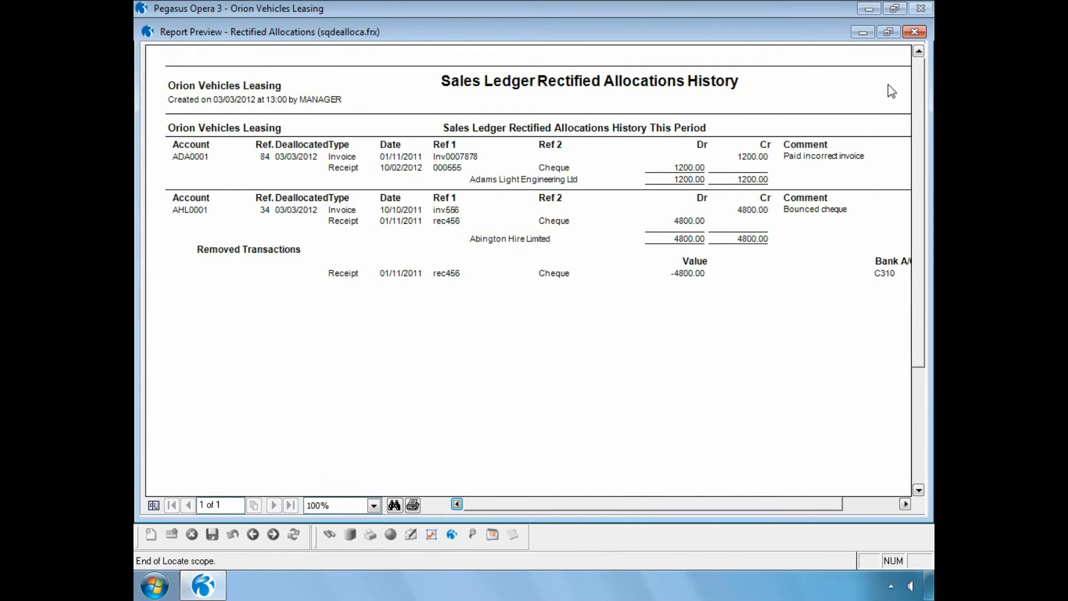
click(888, 31)
drag(688, 42, 654, 287)
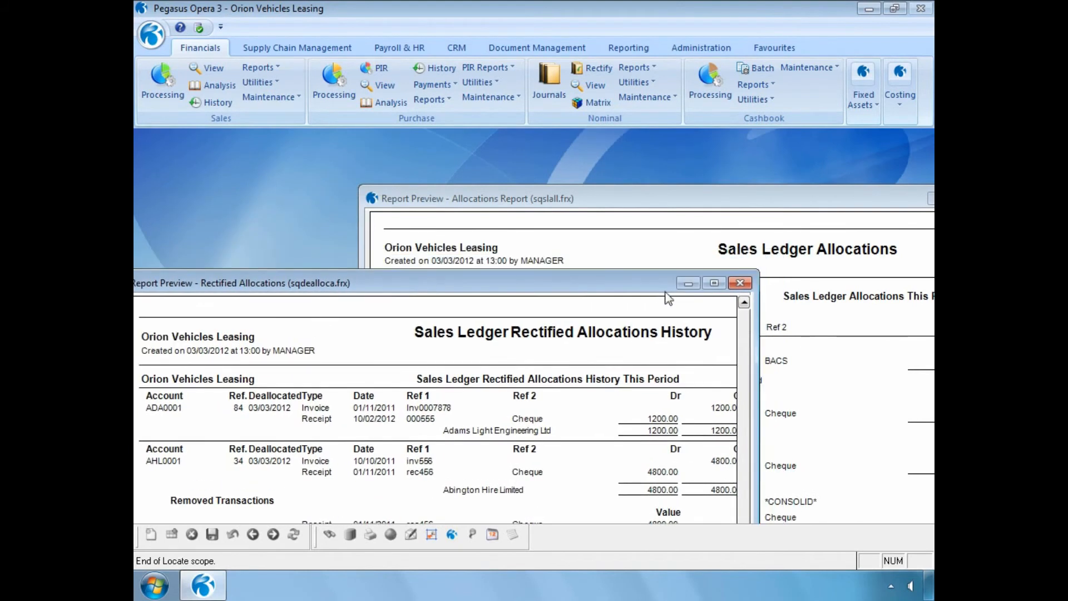
drag(761, 343, 861, 359)
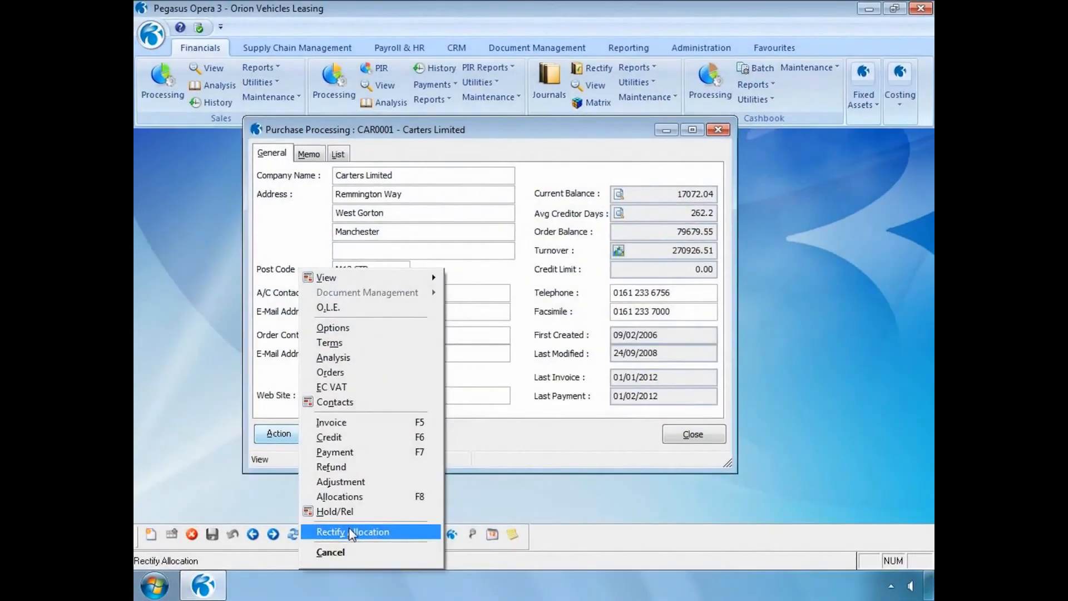
Start rectifying a Carters Limited allocation with Selected Range and empty dates, selecting payment pay555 and enabling Remove Allocated Transactions
click(351, 529)
click(303, 219)
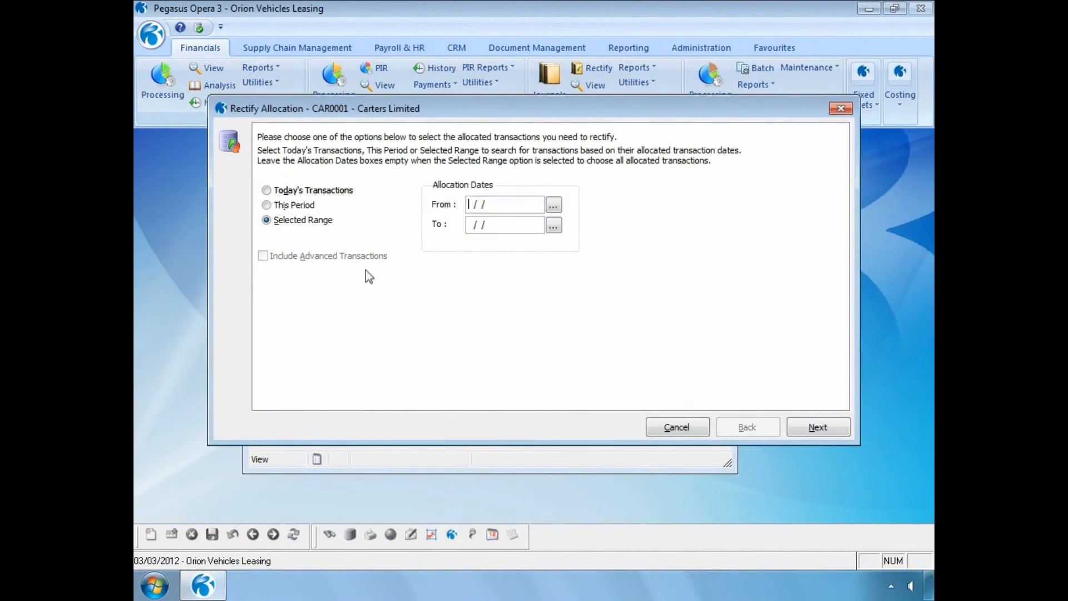
click(798, 429)
double_click(493, 282)
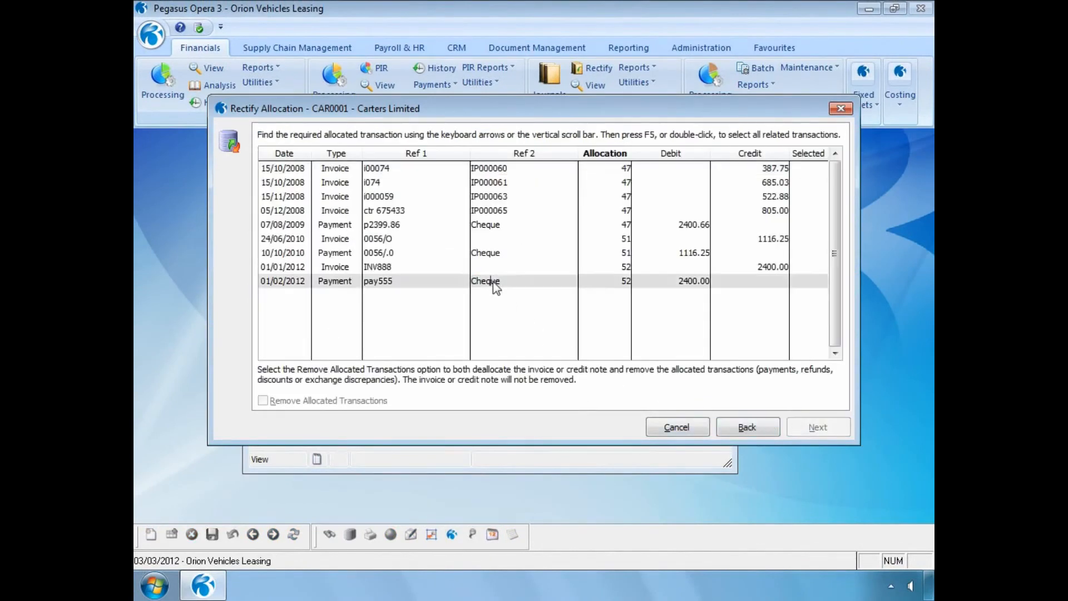
click(262, 402)
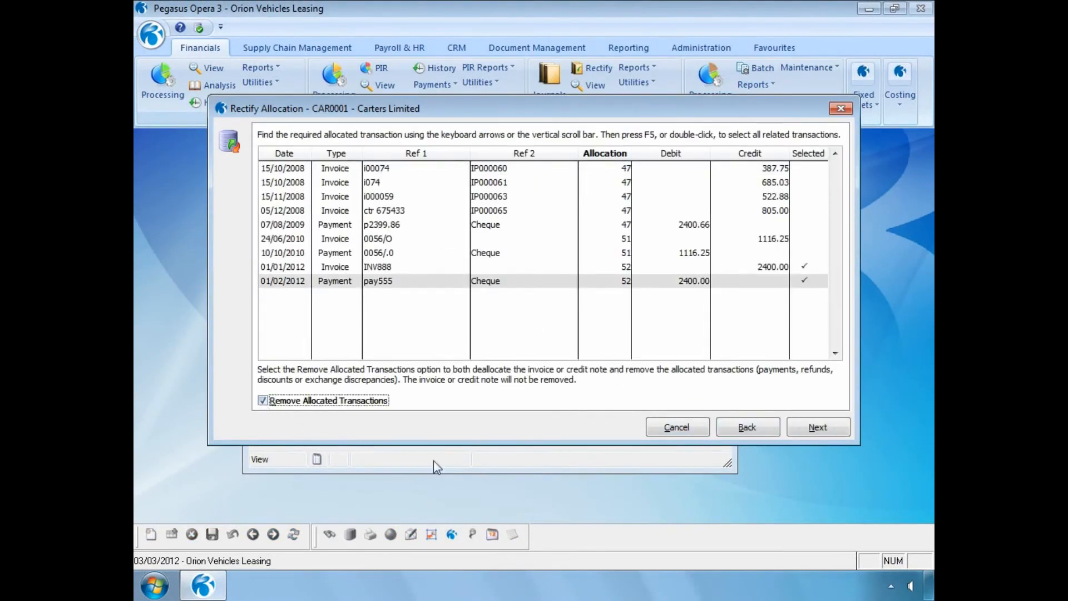
Accept the nominal posting date 03/03/2012, enter the comment "Cancelled Cheque" and run the rectification
click(814, 429)
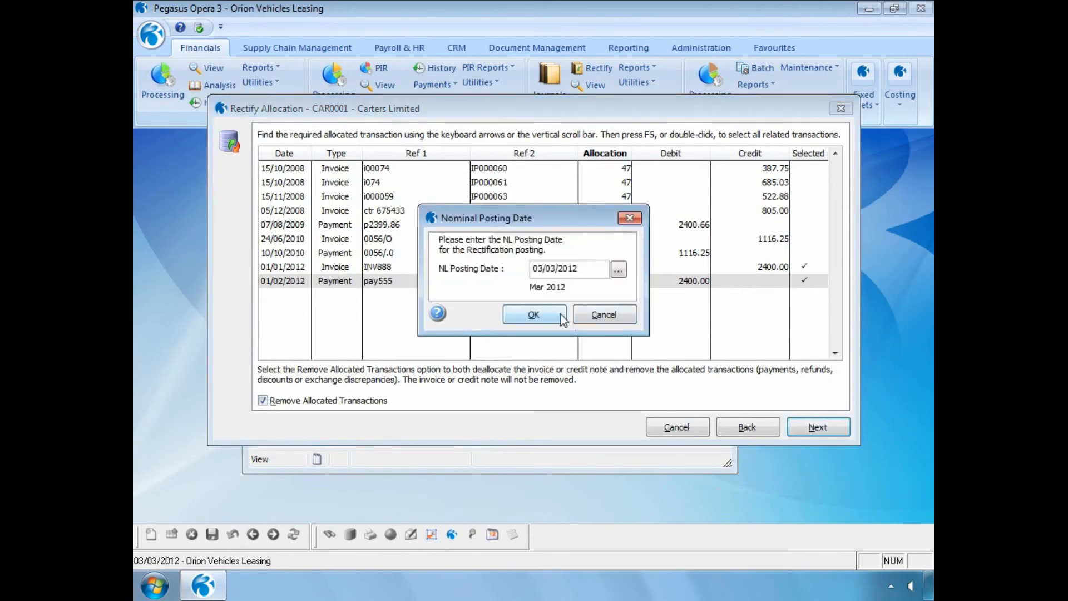
click(543, 319)
text(Cancelled Cheque)
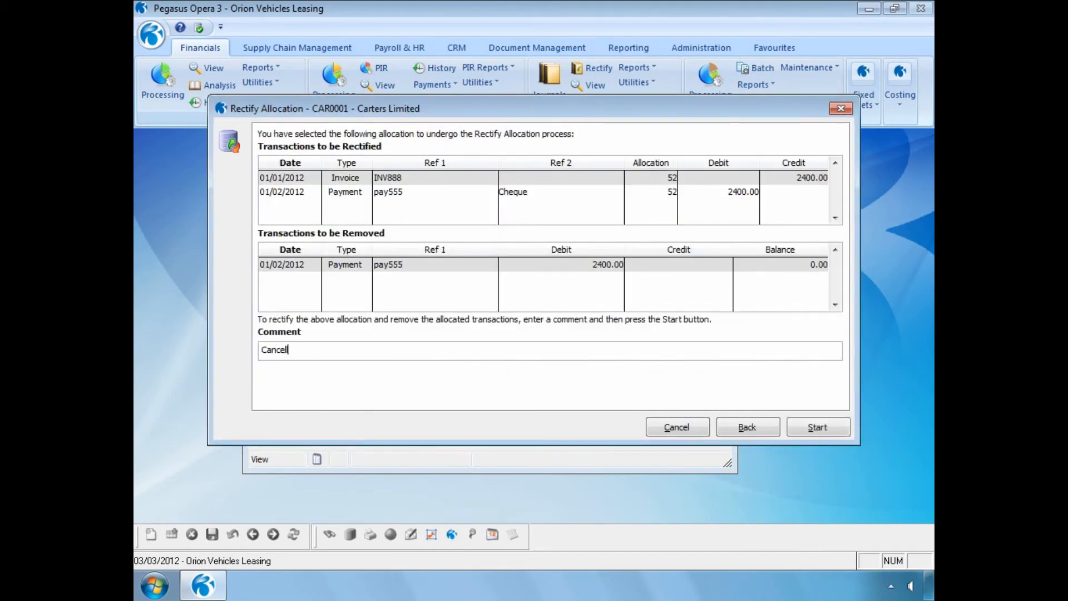
click(801, 429)
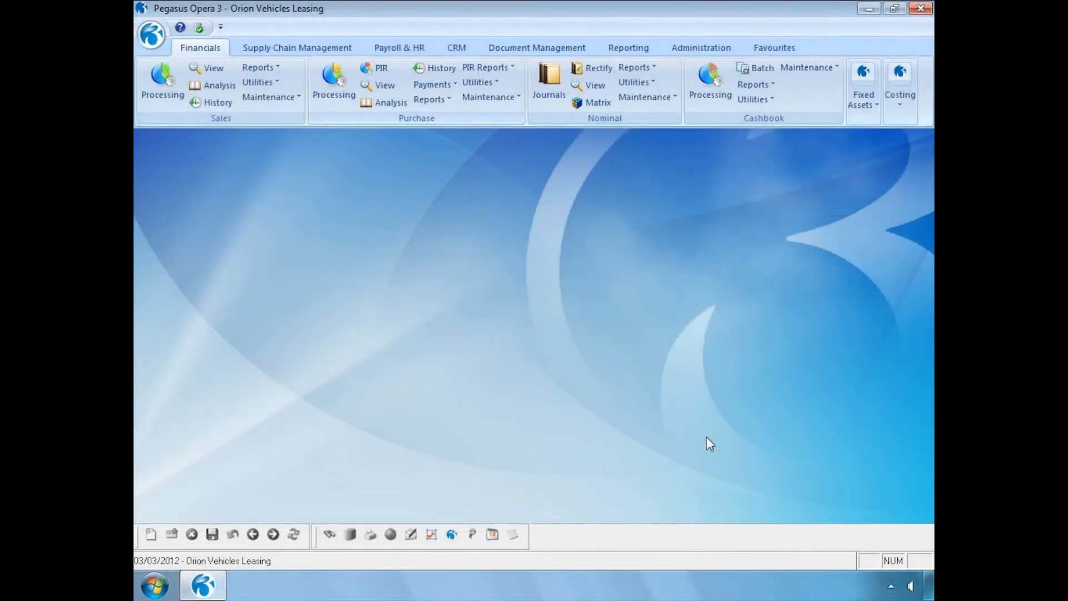
Run the purchase Rectified Allocations report for this period from CAR0001 to WAT0001, including removed transactions
click(438, 99)
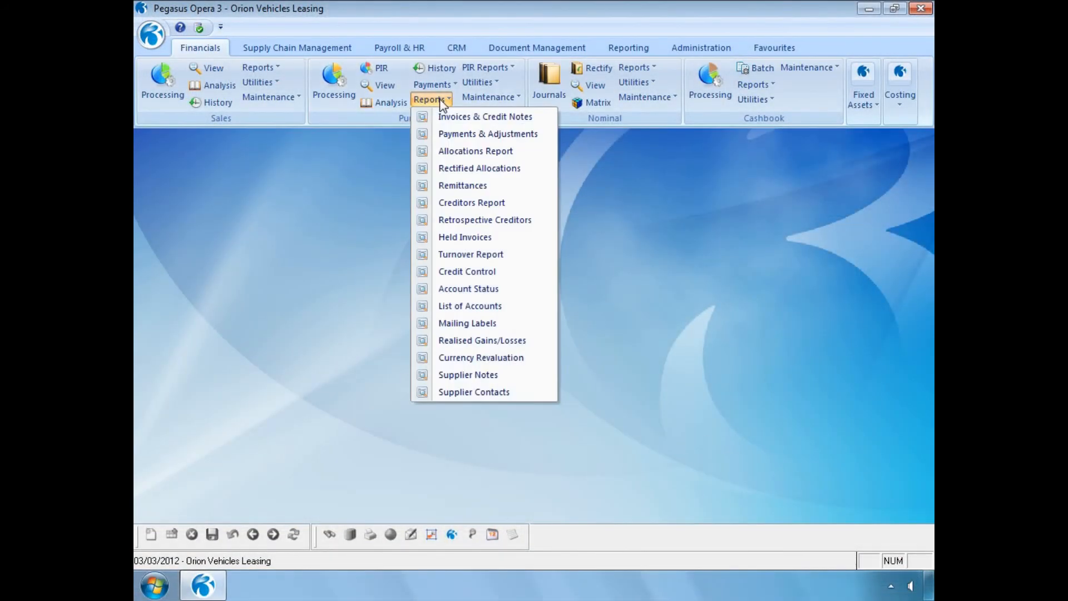
click(450, 168)
click(439, 338)
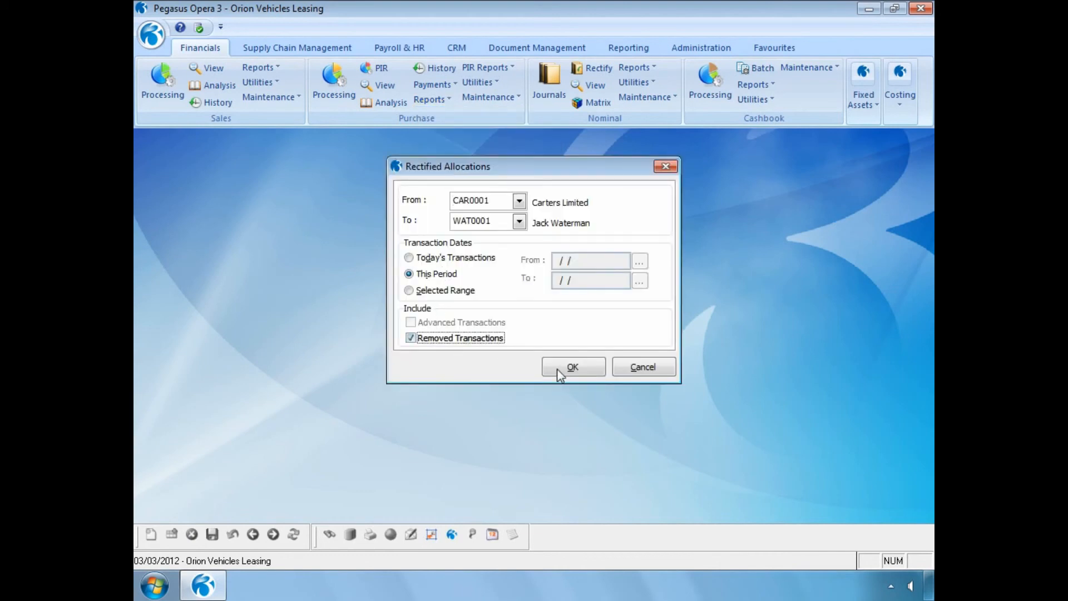
click(556, 368)
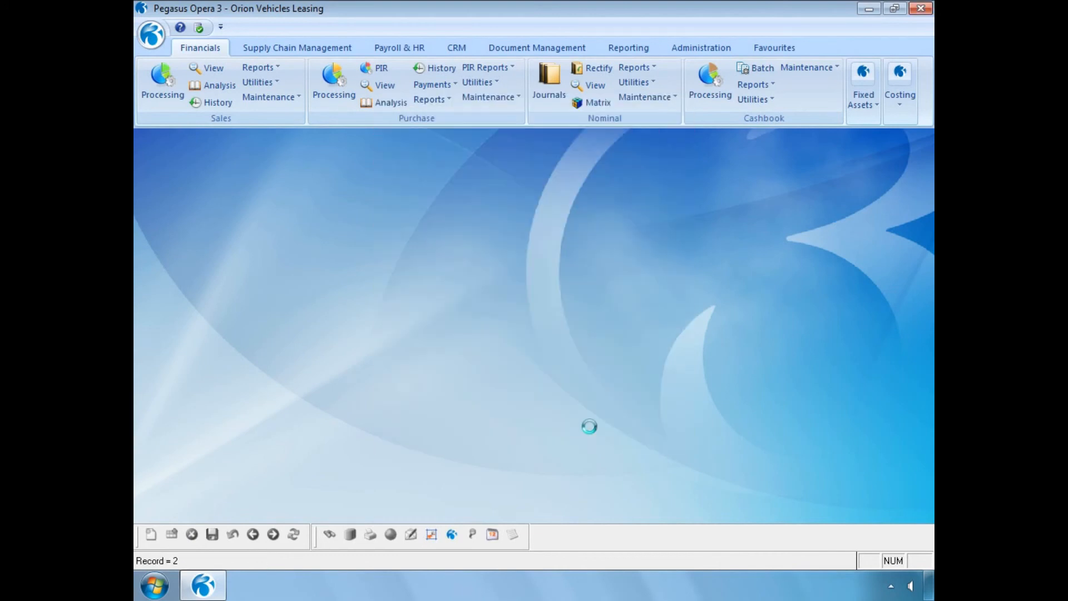